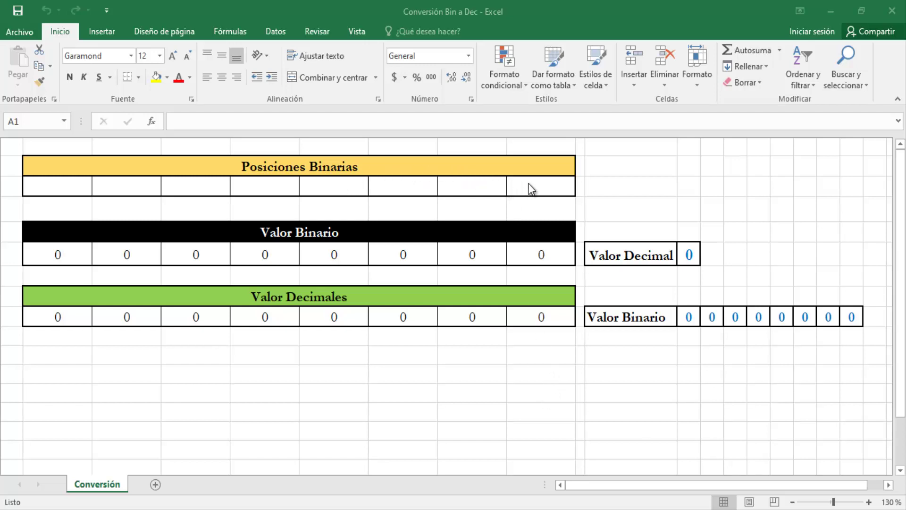
Point out the empty binary position cells from right to left
left_click(496, 184)
left_click(425, 185)
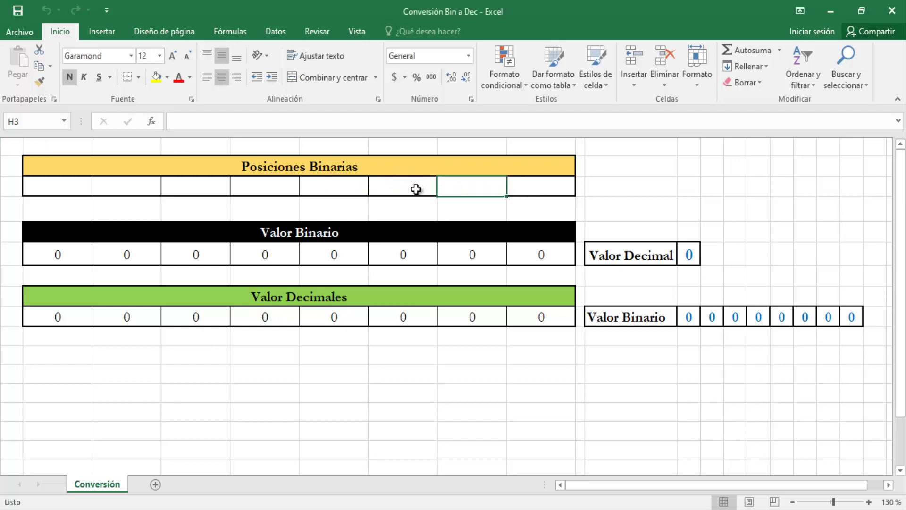
left_click(330, 188)
left_click(281, 190)
left_click(198, 190)
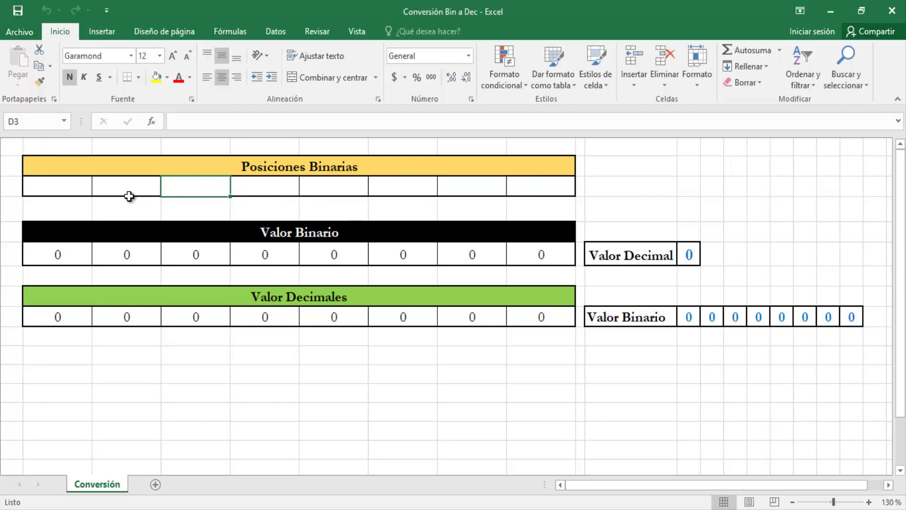
left_click(127, 193)
left_click(77, 194)
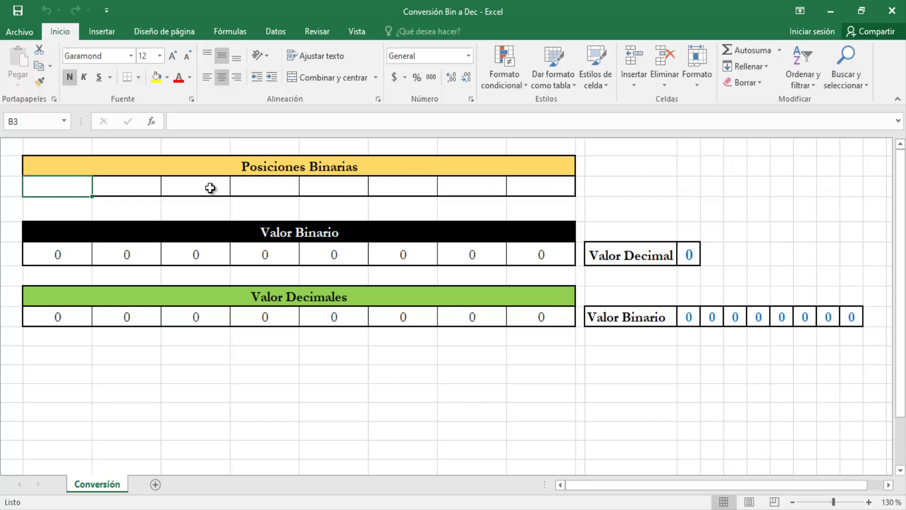
Label K2 '8 Bit' and enter its maximum value 255 in K3
left_click(598, 171)
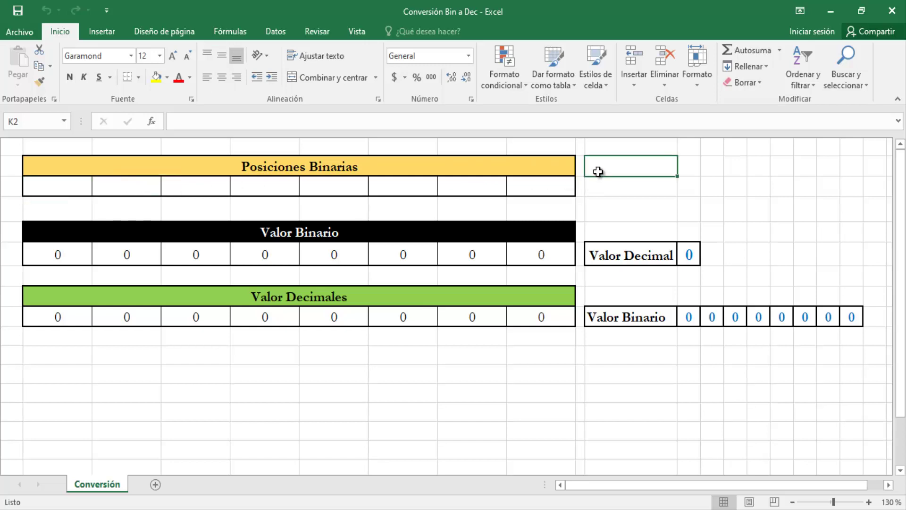
type("8")
key("BackSpace")
type("8")
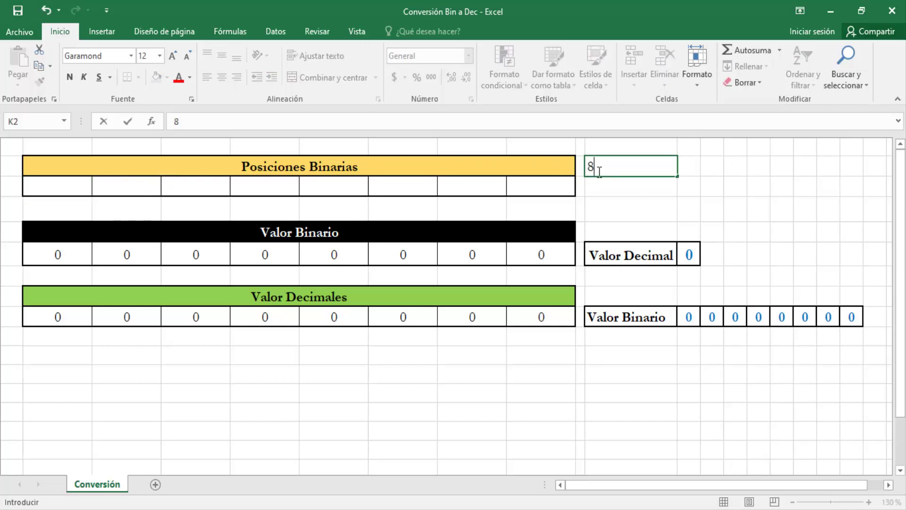
type(" B")
type("it")
key("Return")
left_click(598, 171)
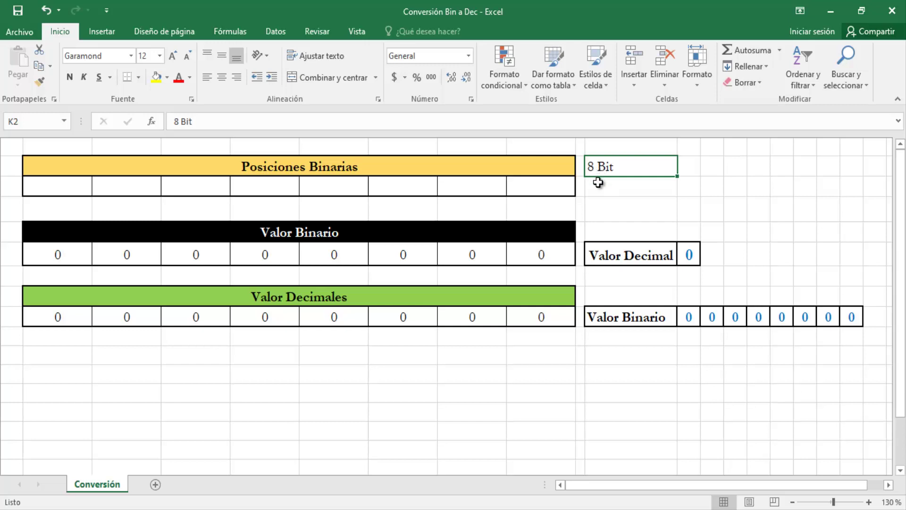
left_click(598, 181)
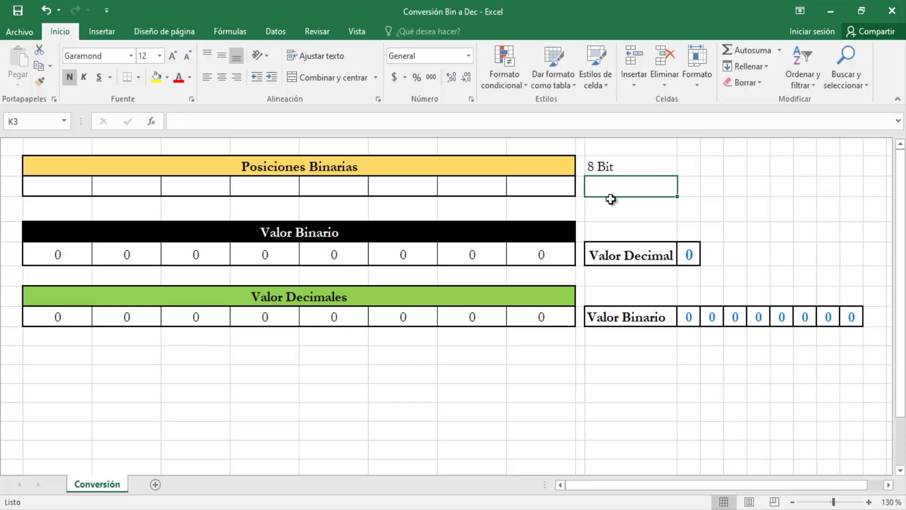
type("2")
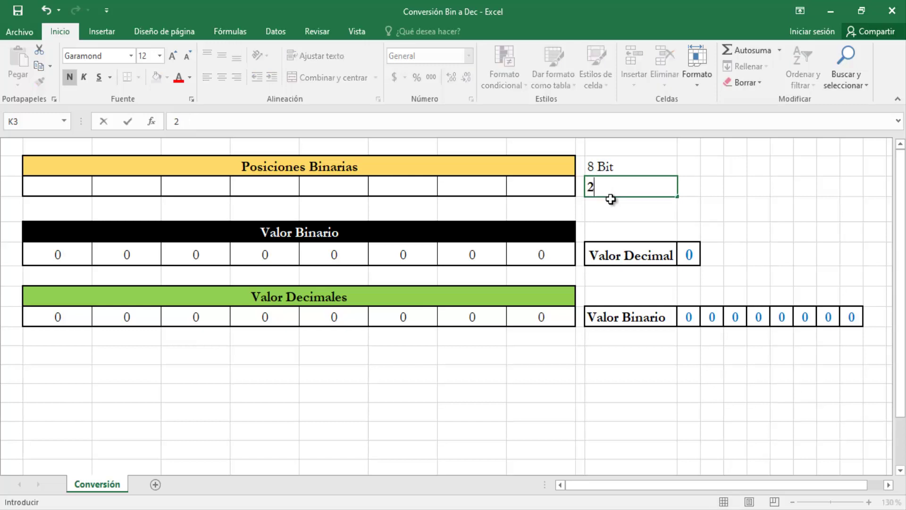
type("55")
key("ctrl+Return")
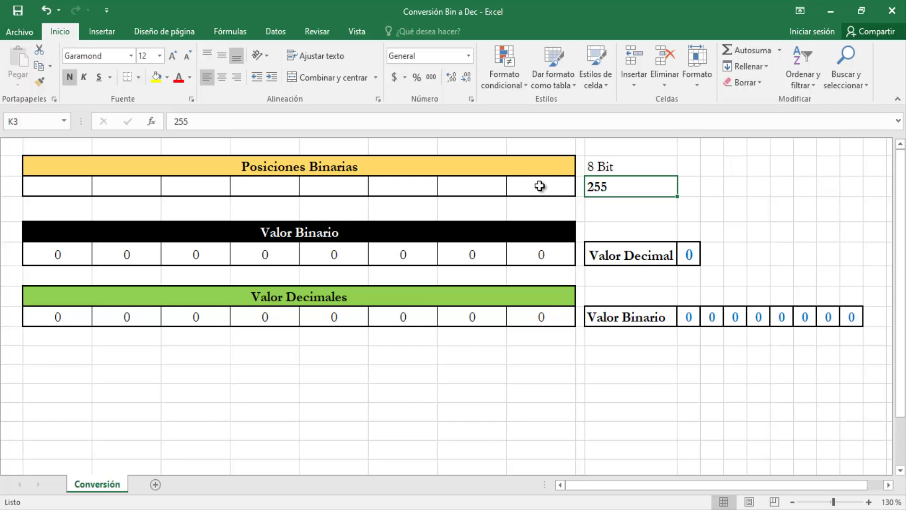
Enter place values 1, 2, 4 and 8 from I3 leftward to F3
left_click(539, 186)
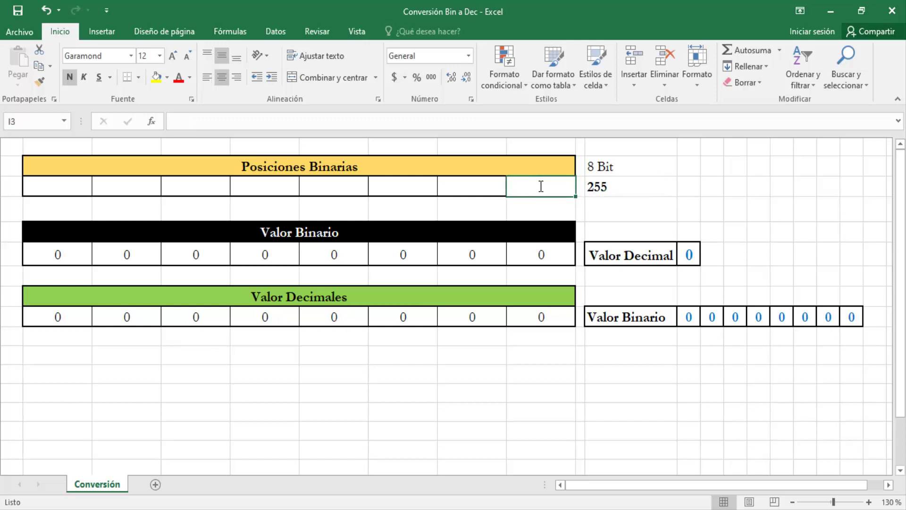
type("1")
key("Return")
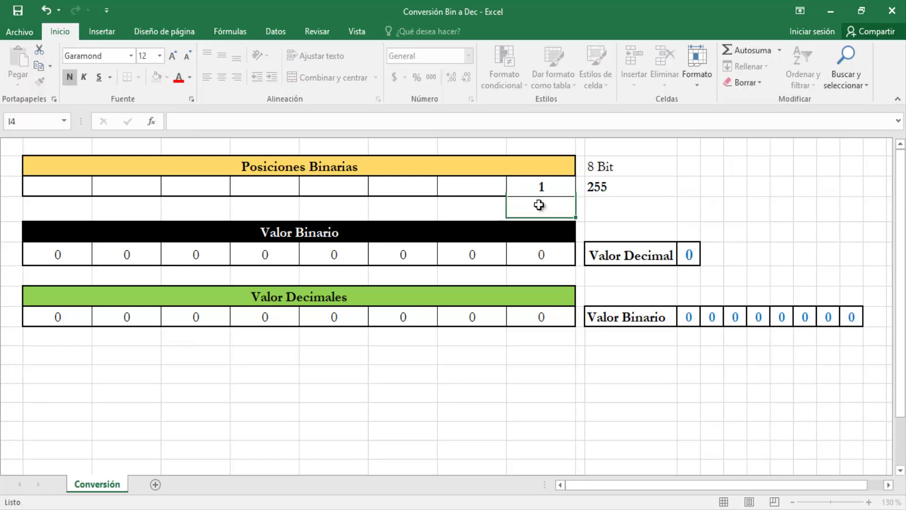
left_click(552, 186)
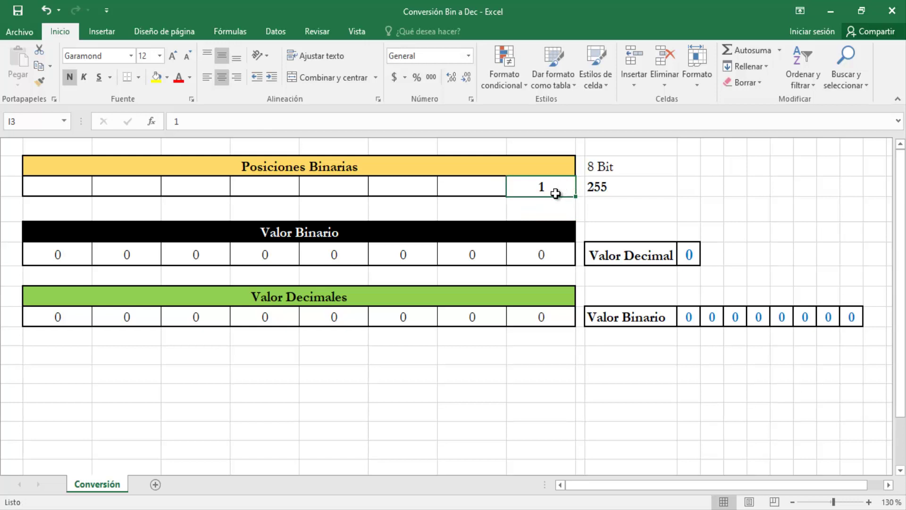
left_click(480, 194)
type("2")
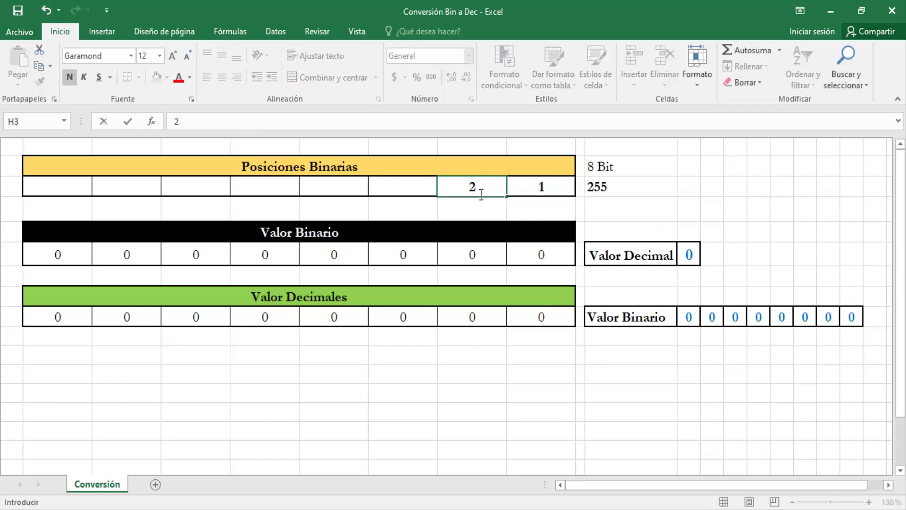
key("Left")
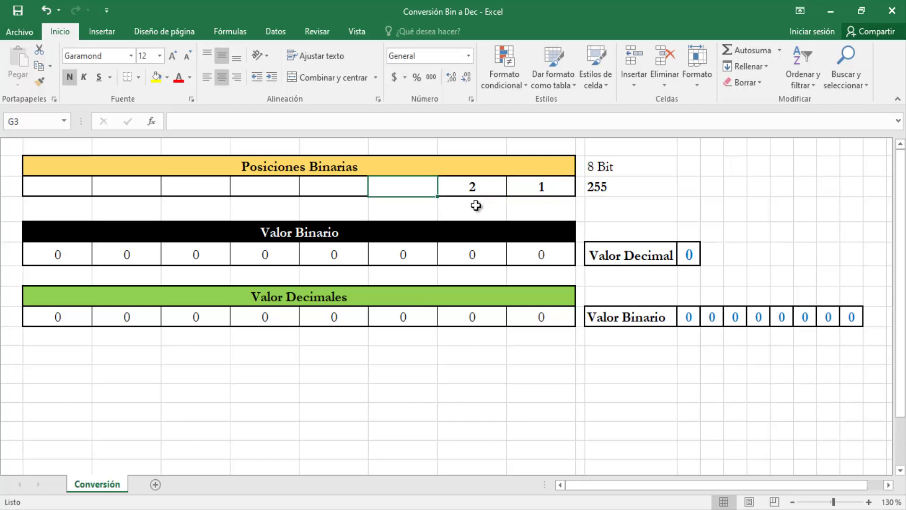
type("4")
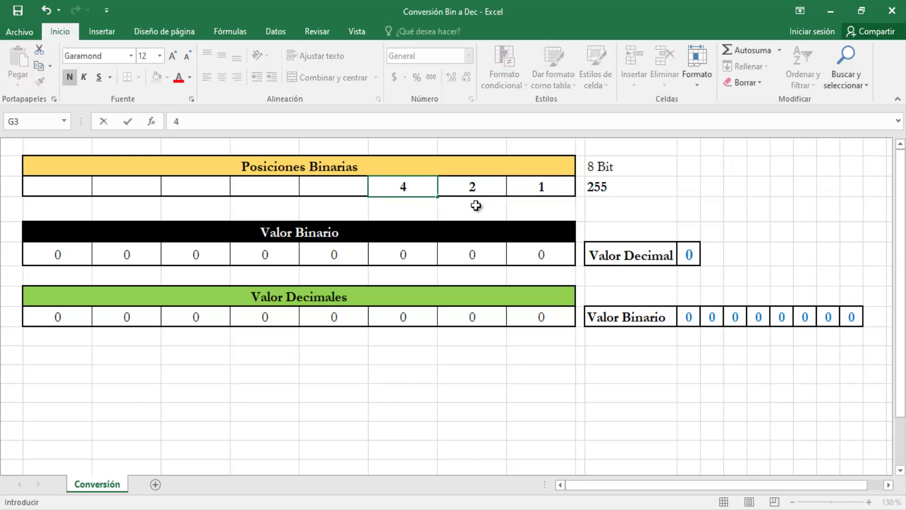
key("Left")
type("8")
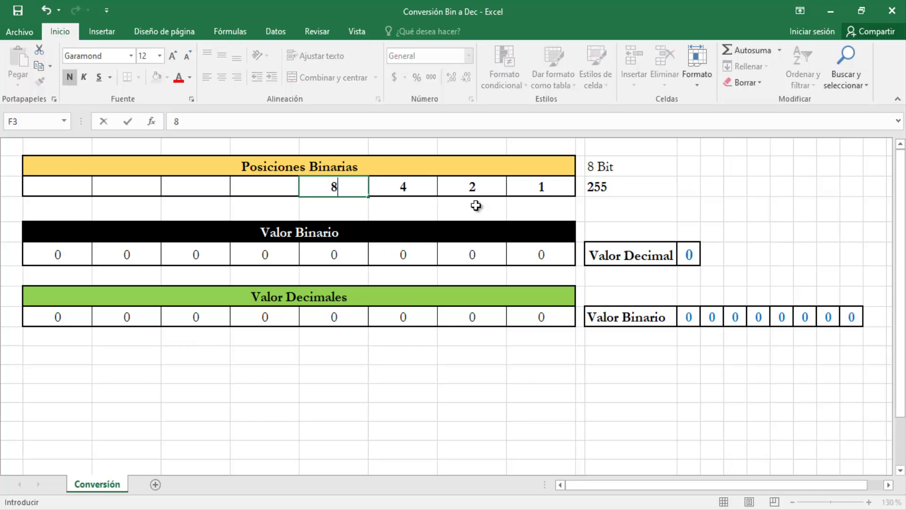
key("Left")
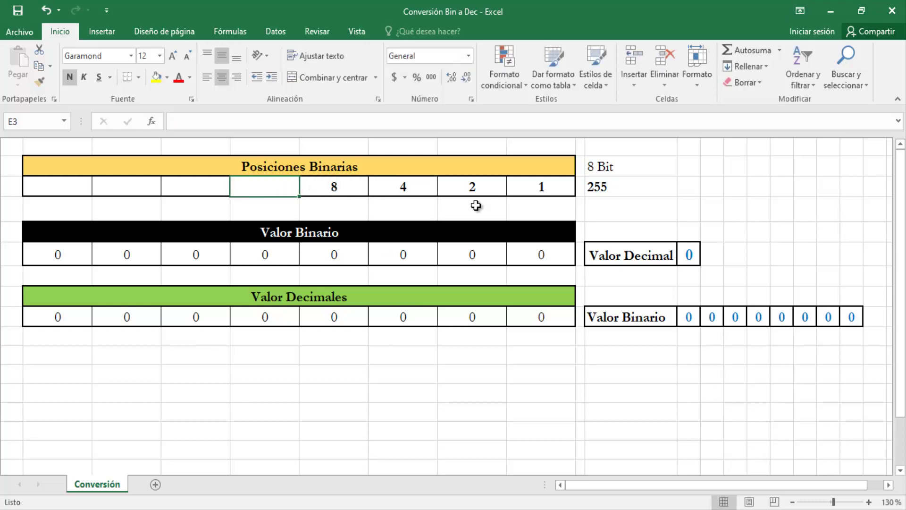
Enter 16, 32, 64 and 128 in E3 to B3, then select the row to check its 255 sum
type("16")
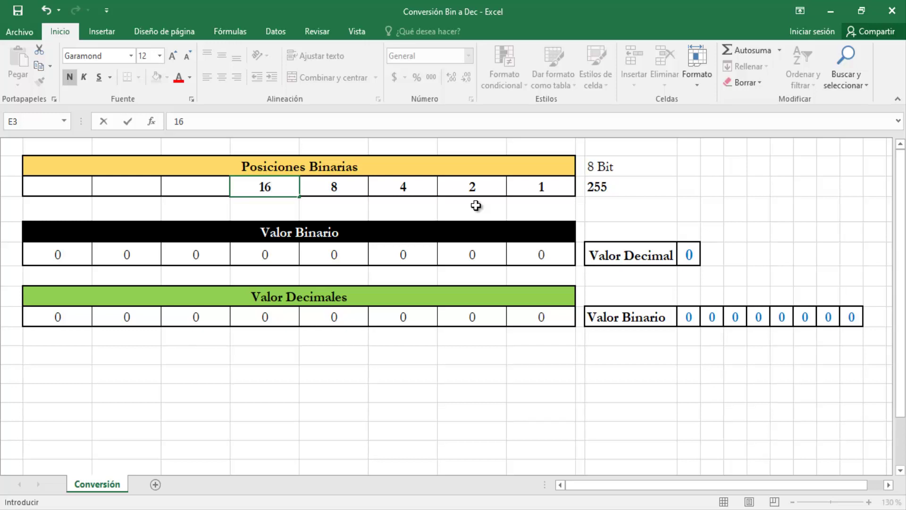
key("Left")
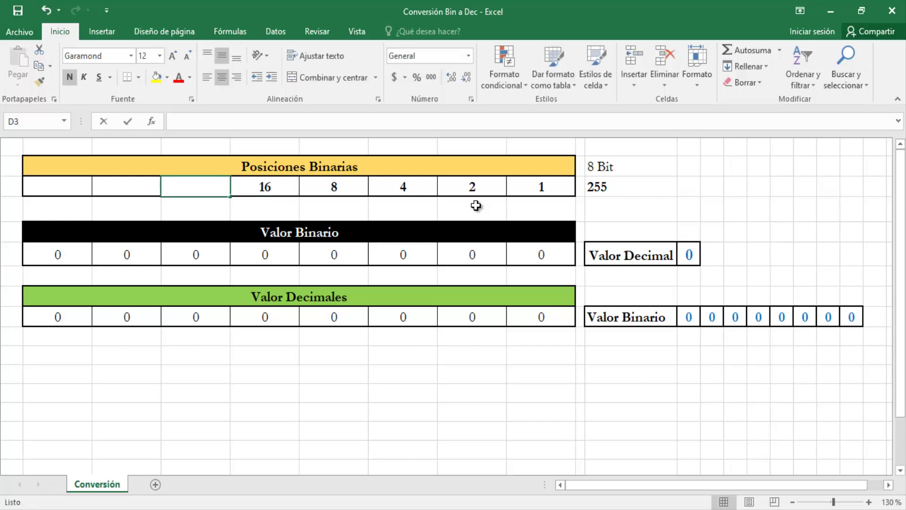
type("32")
key("Left")
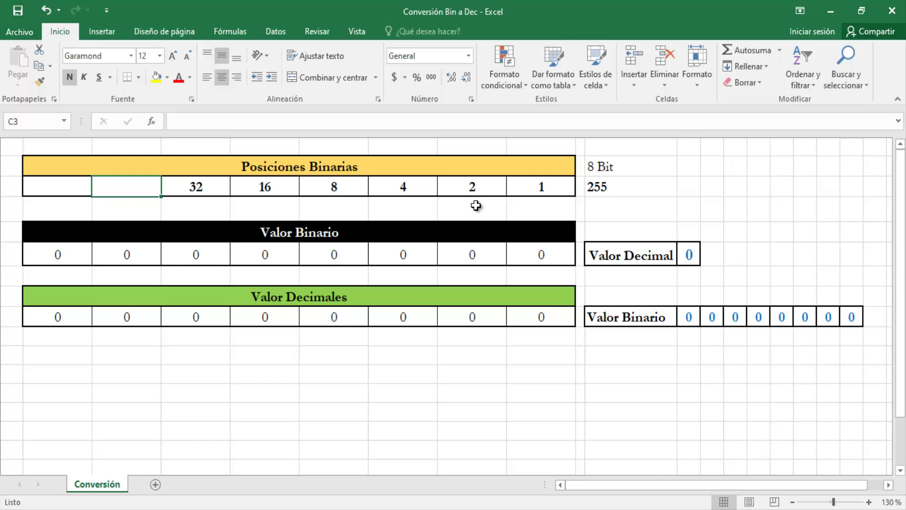
type("64")
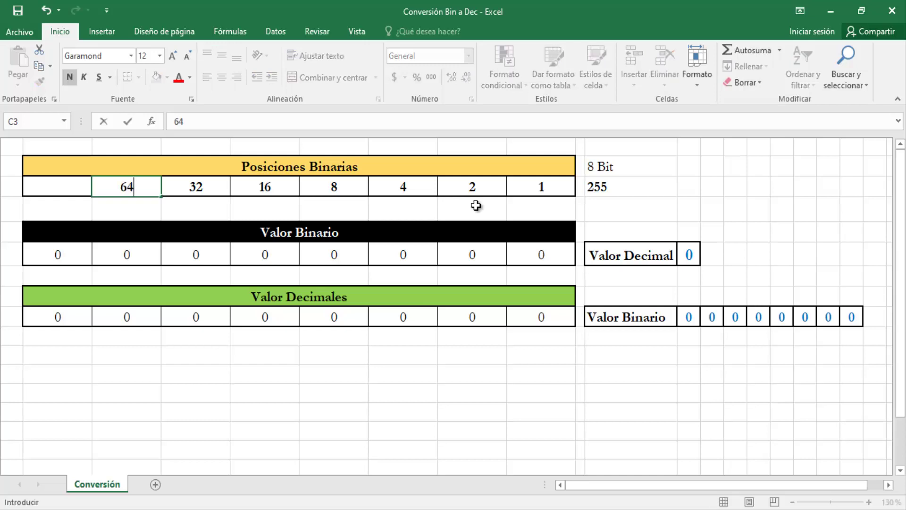
key("Left")
type("1")
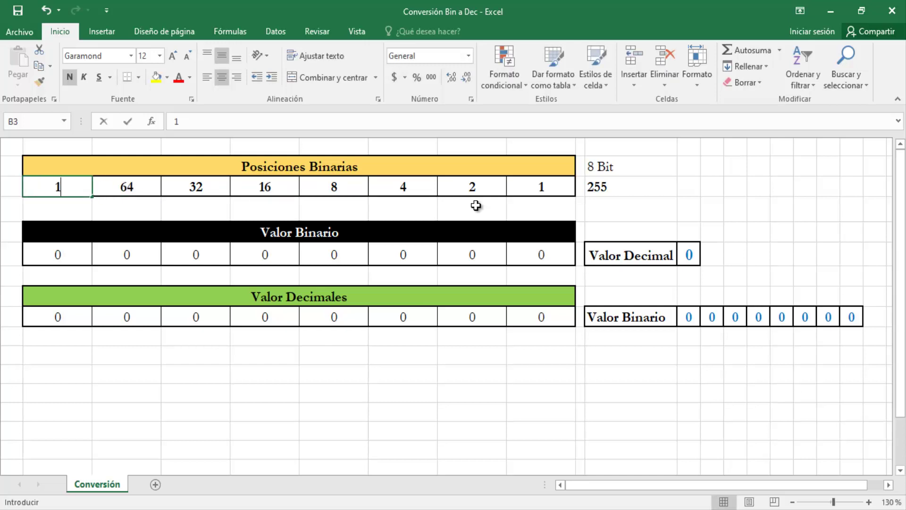
type("2")
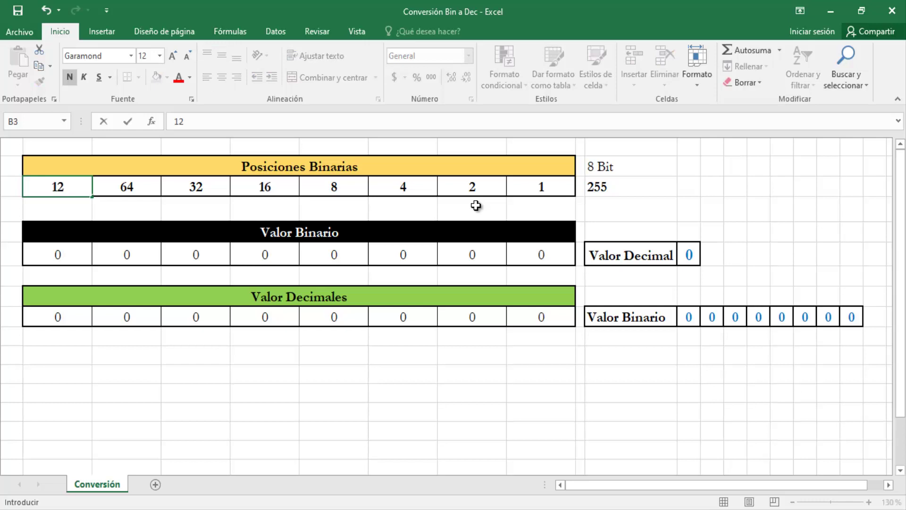
type("8")
key("ctrl+Return")
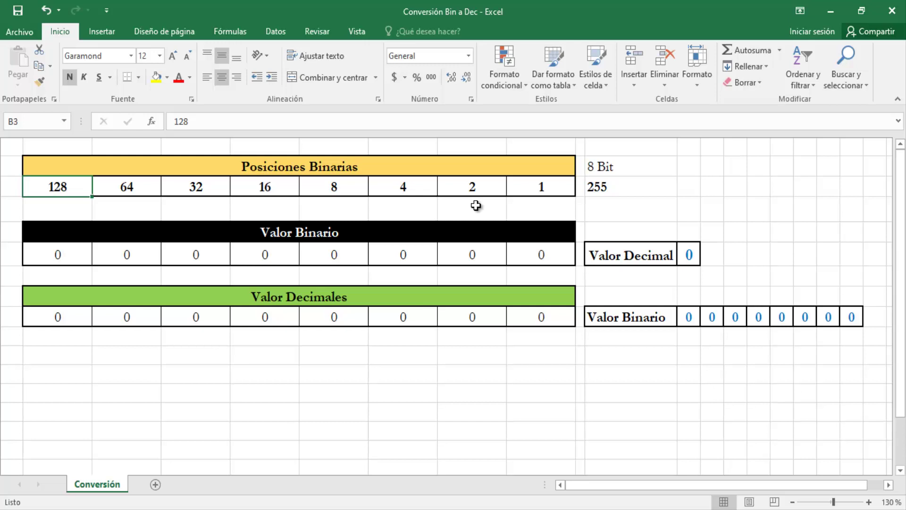
key("shift+Right")
key("shift+Right")
key("shift+Right")
key("shift+Right")
key("shift+Right")
key("shift+Right")
key("shift+Right")
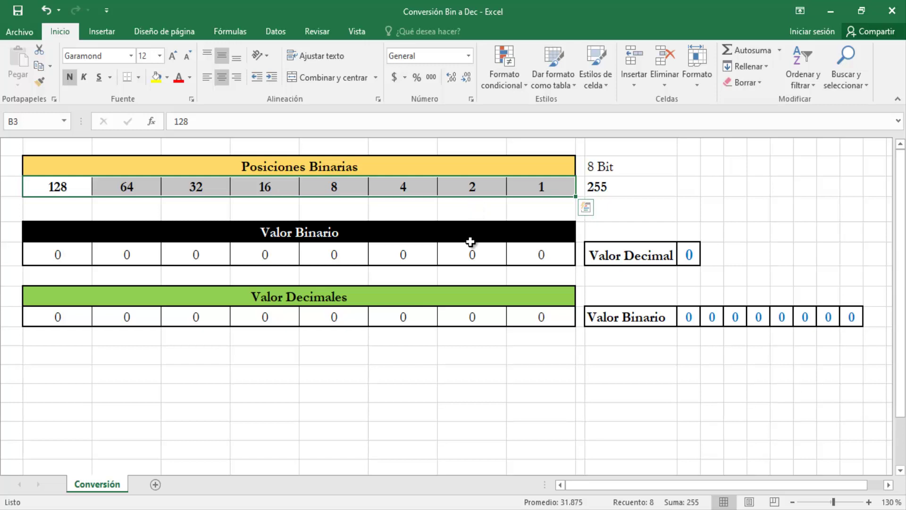
left_click(321, 354)
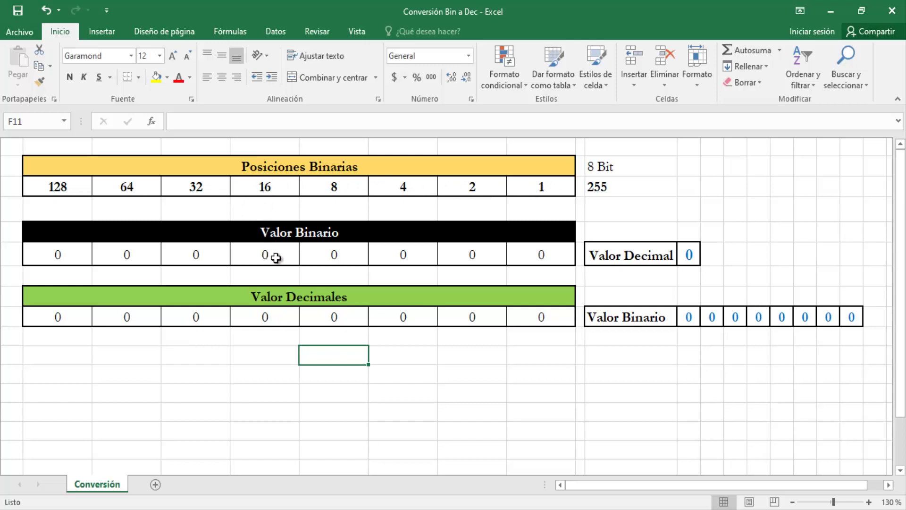
Set the bits under 16 and 8 to 1, making the total 24
left_click(276, 257)
type("1")
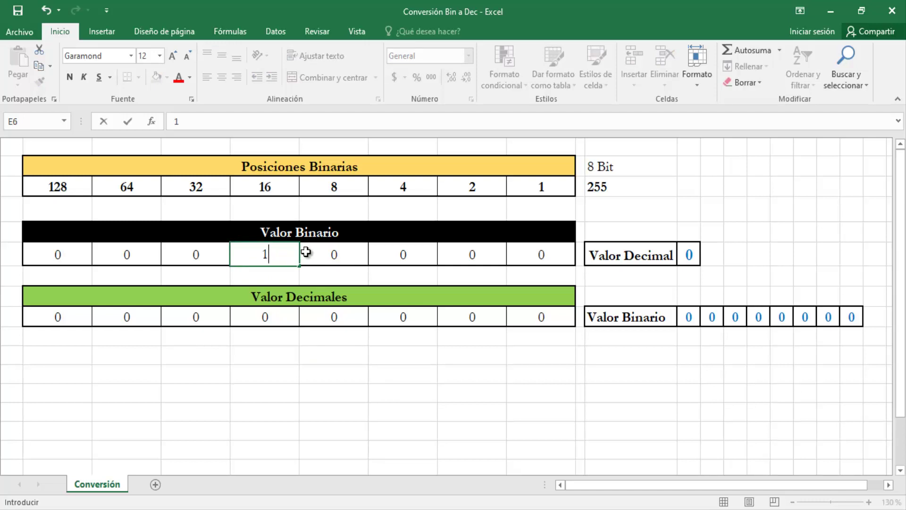
key("ctrl+Return")
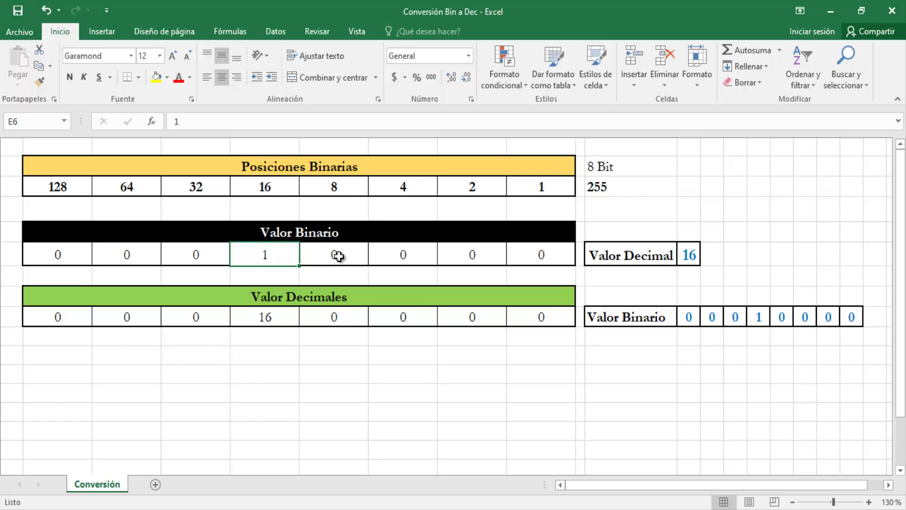
left_click(338, 255)
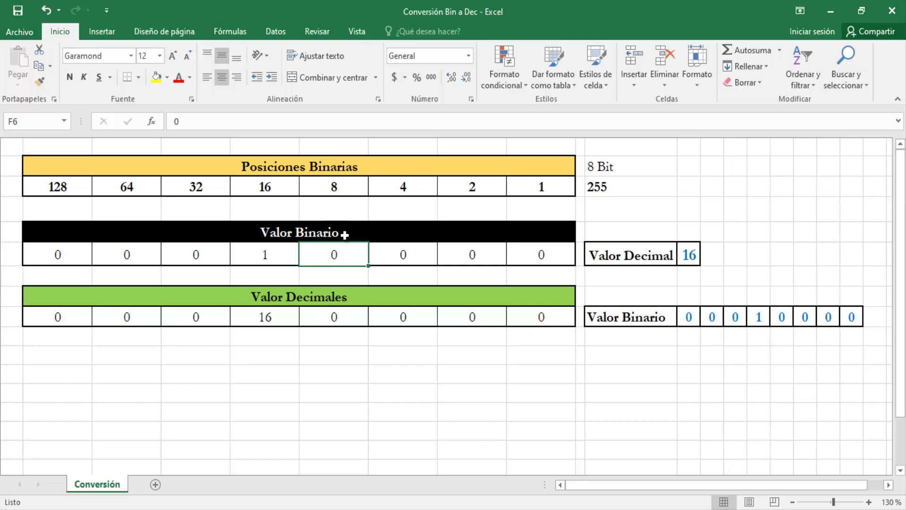
type("1")
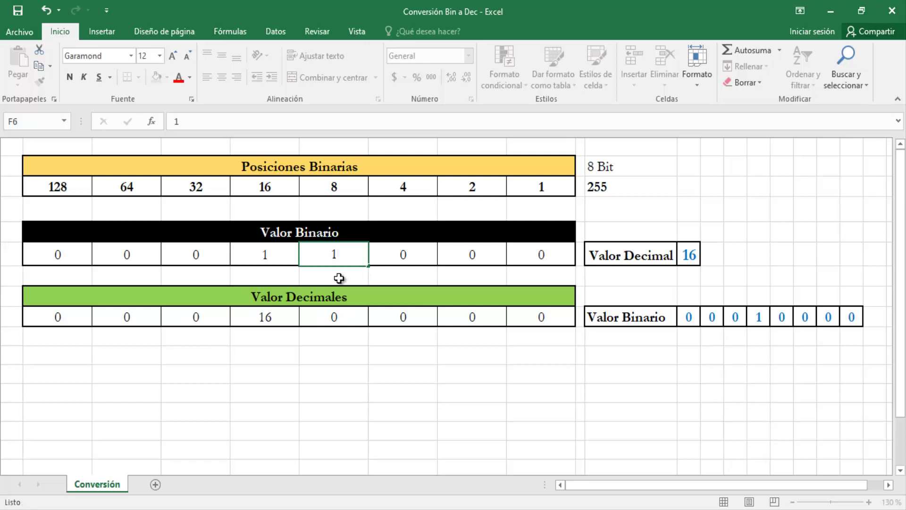
key("Return")
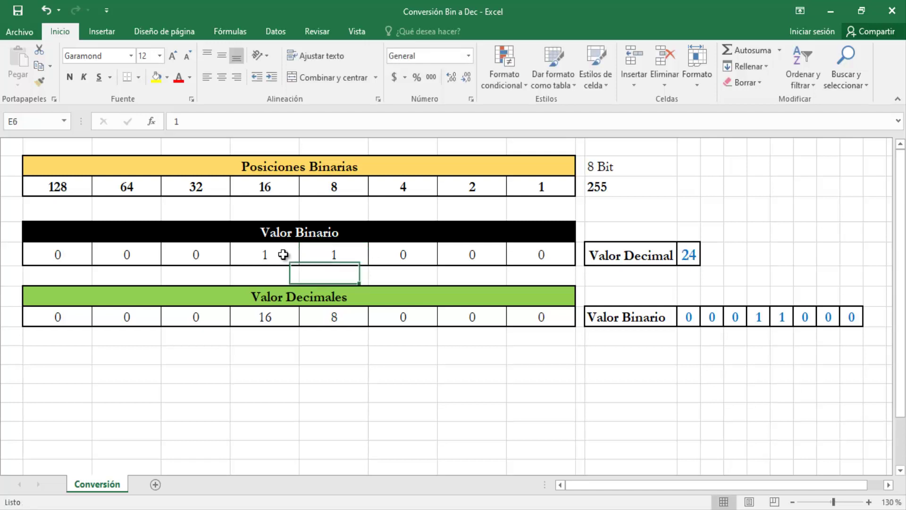
Set the last bit in I6 to 1 so the binary reads 00011001 and totals 25
left_click(285, 257)
left_click(307, 250)
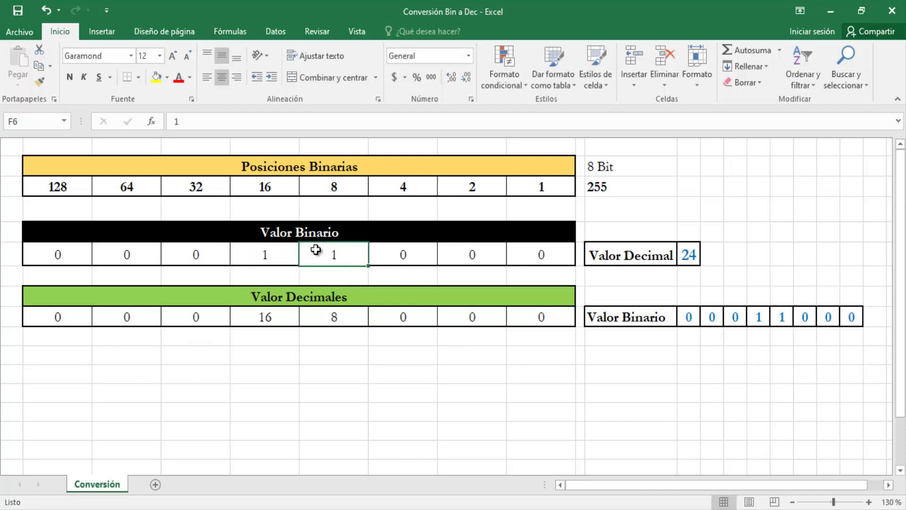
left_click(281, 187)
left_click(323, 186)
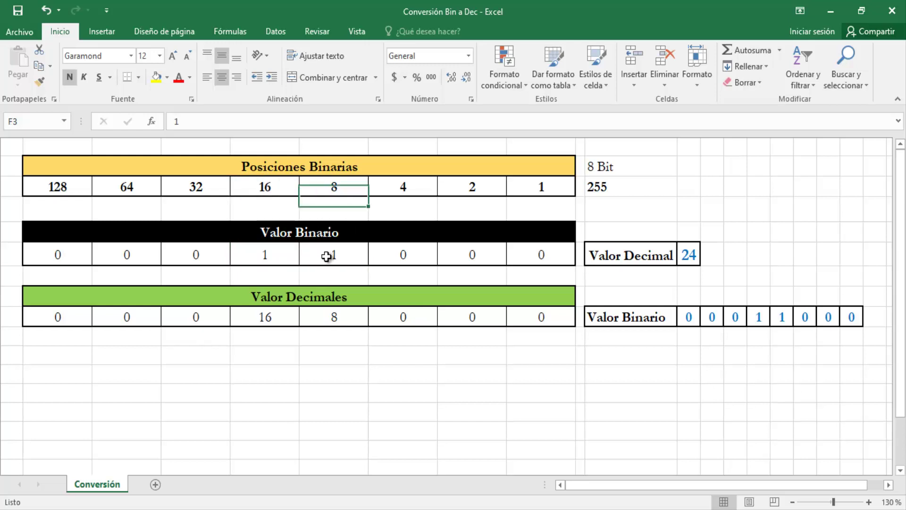
left_click(312, 257)
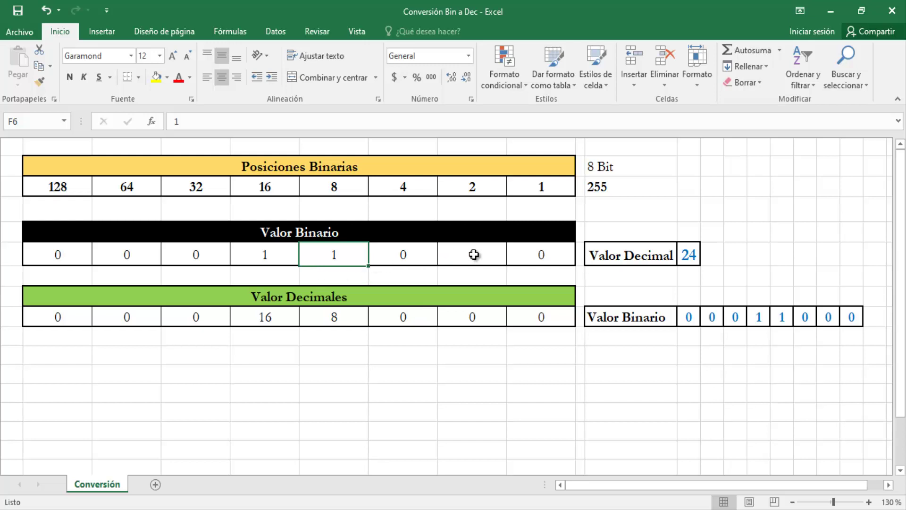
left_click(552, 256)
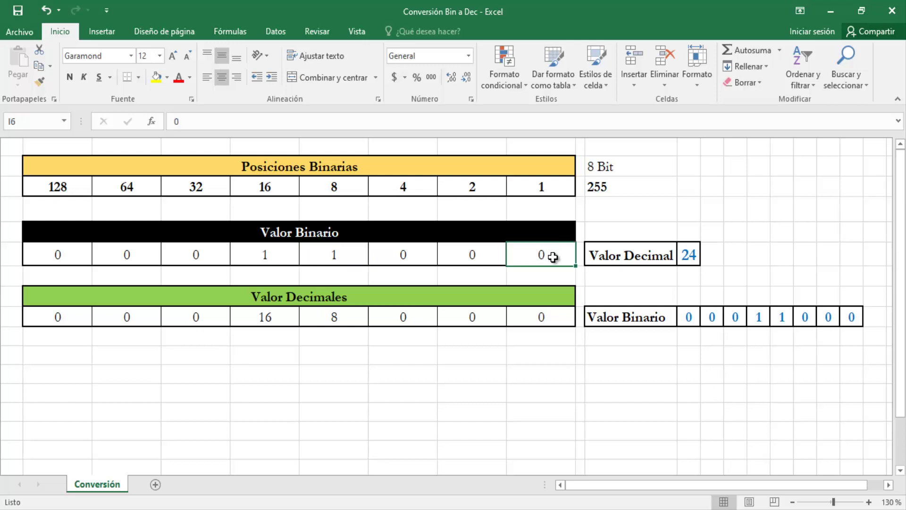
double_click(554, 257)
type("1")
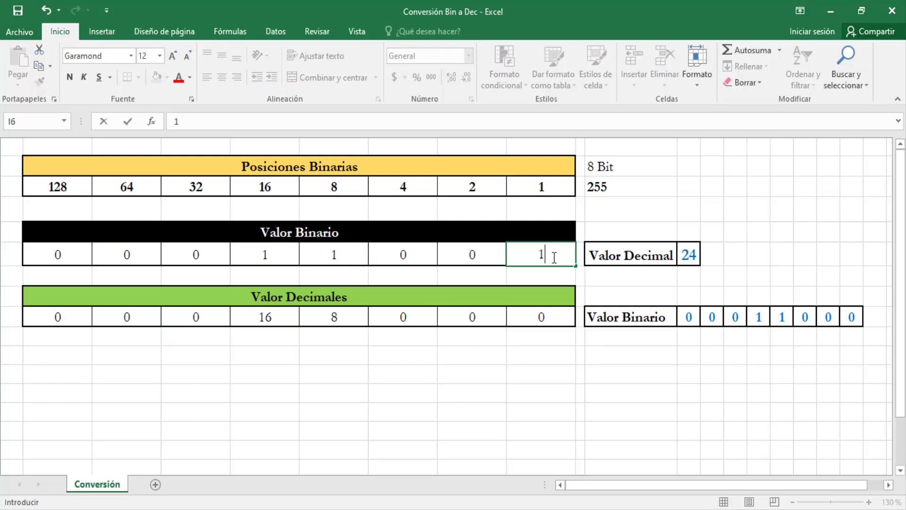
key("Return")
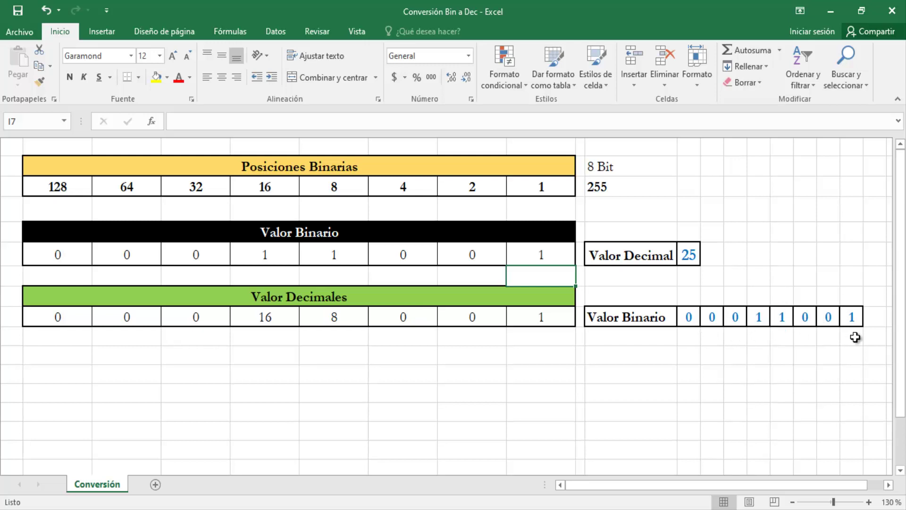
Reset the 1s, 8s and 16s bits to 0 so Valor Decimal reads 0
left_click(537, 254)
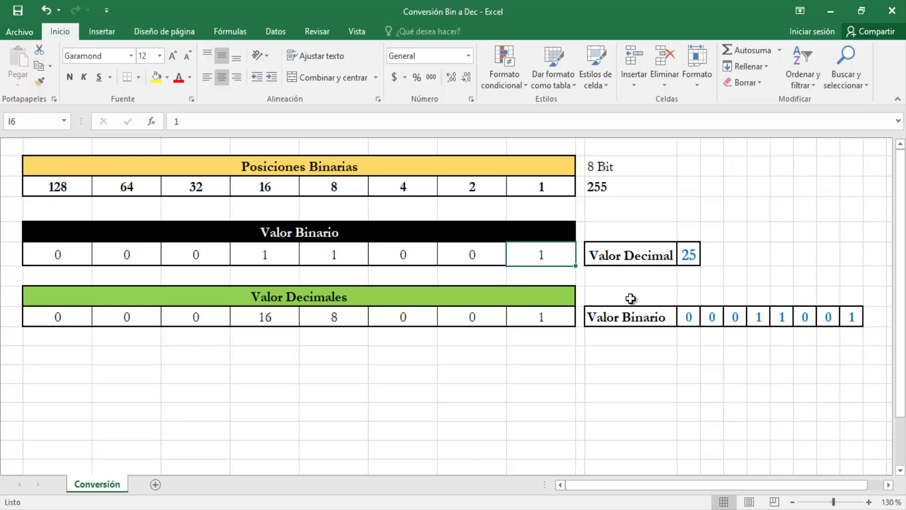
type("0")
left_click(344, 259)
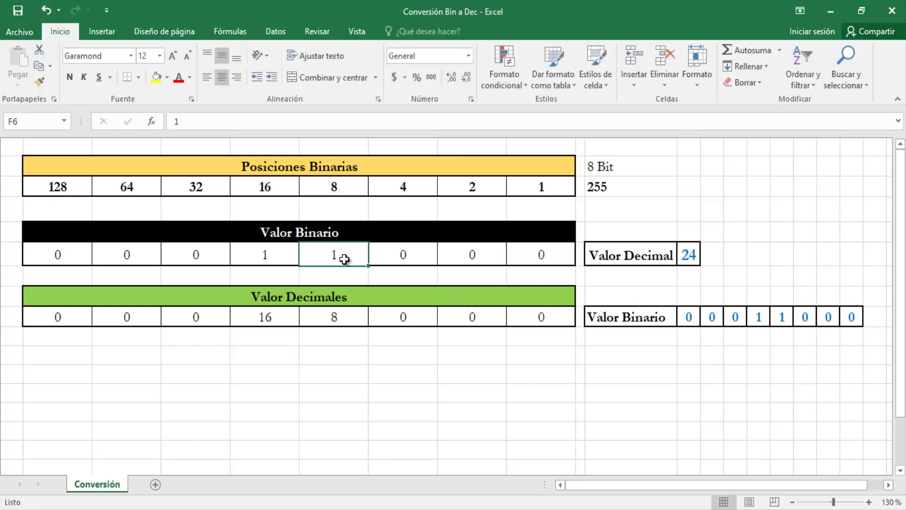
type("0")
left_click(286, 260)
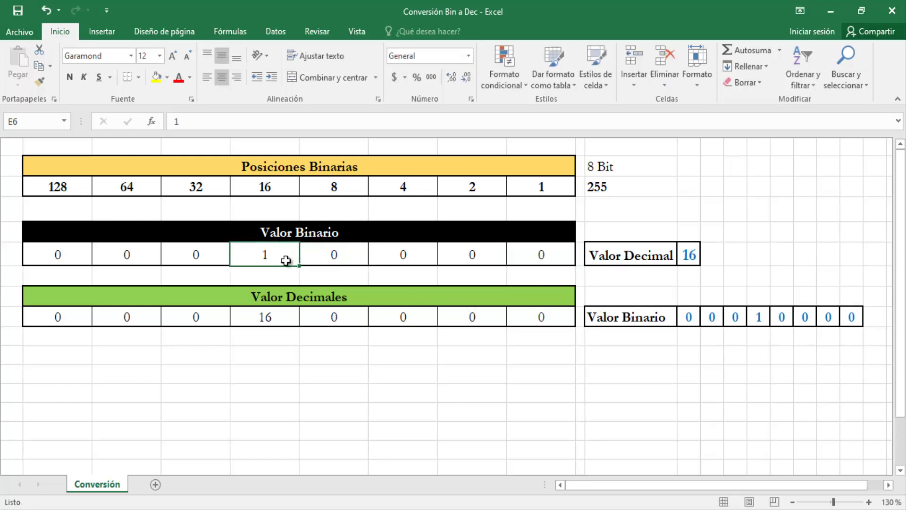
type("0")
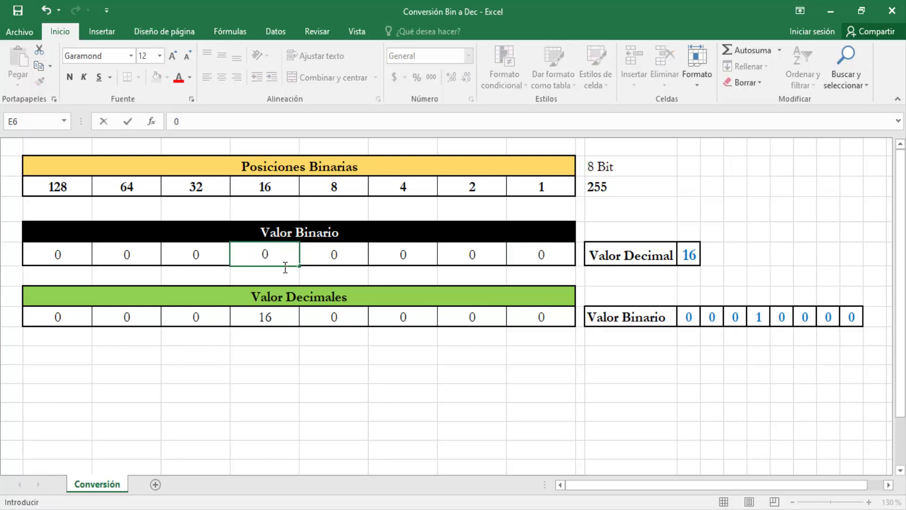
left_click(272, 342)
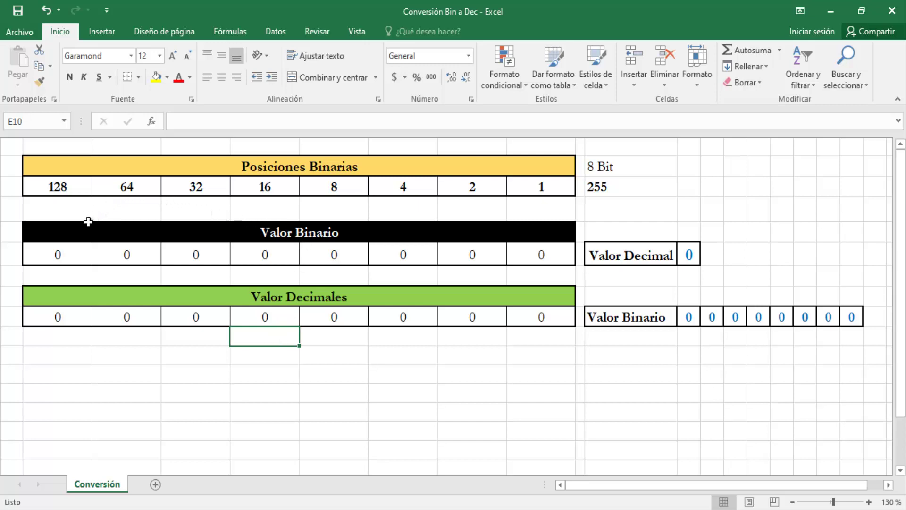
Set the 64s bit to 1 and try a 1 in the 32s bit
left_click(118, 257)
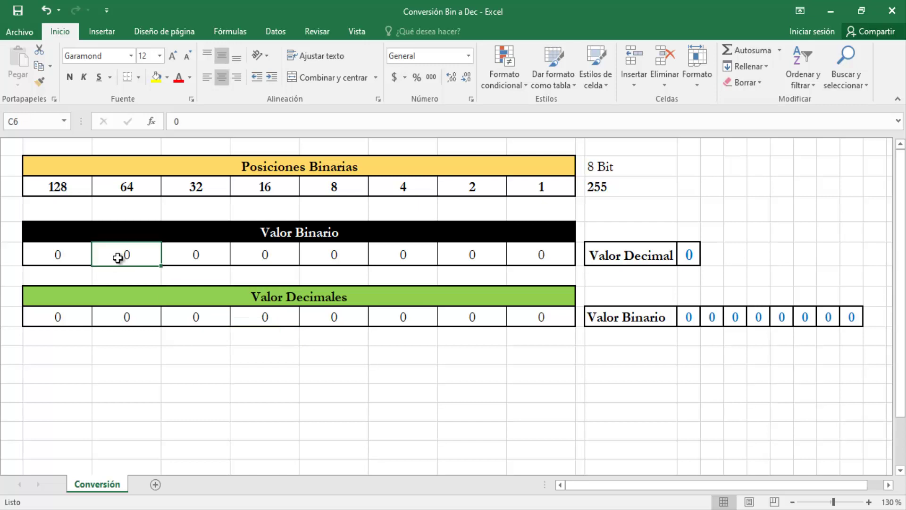
type("1")
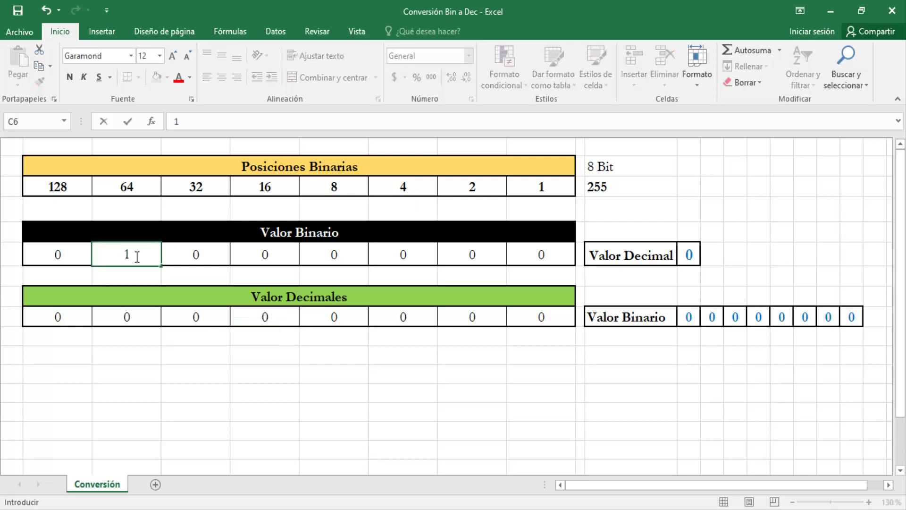
left_click(174, 275)
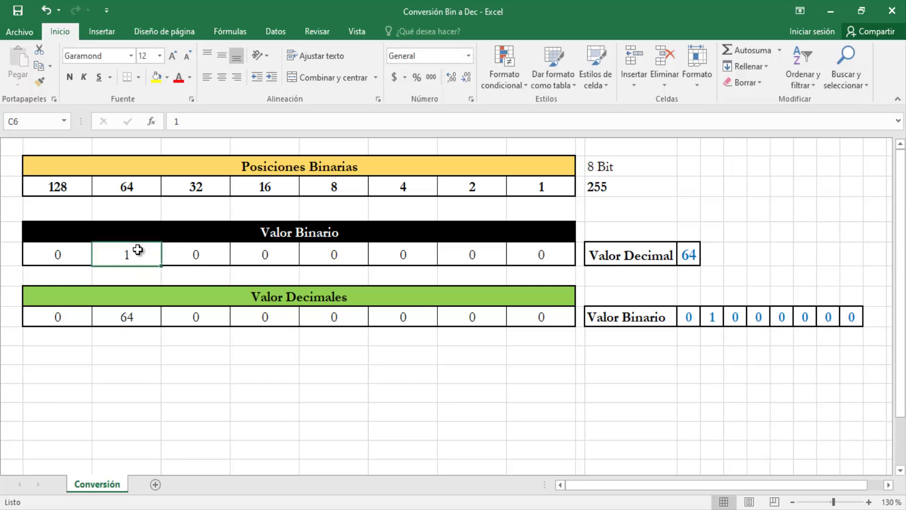
left_click(137, 252)
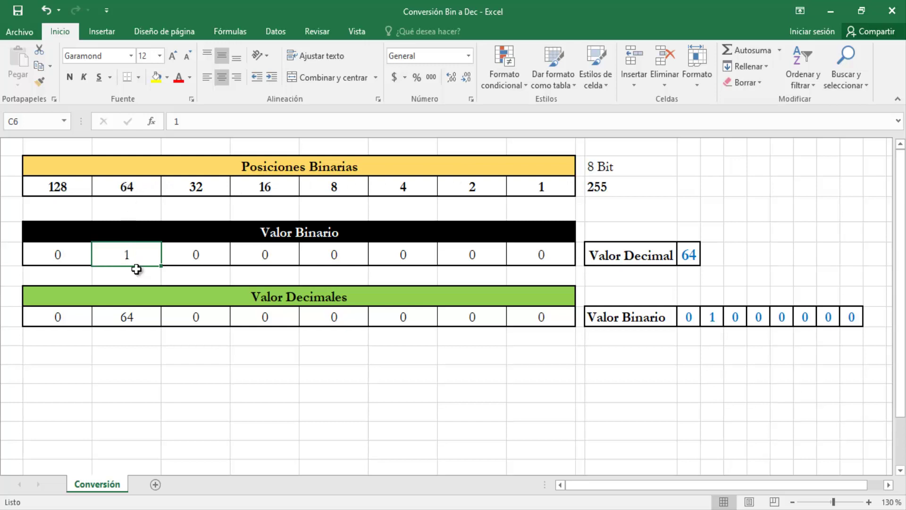
left_click(189, 258)
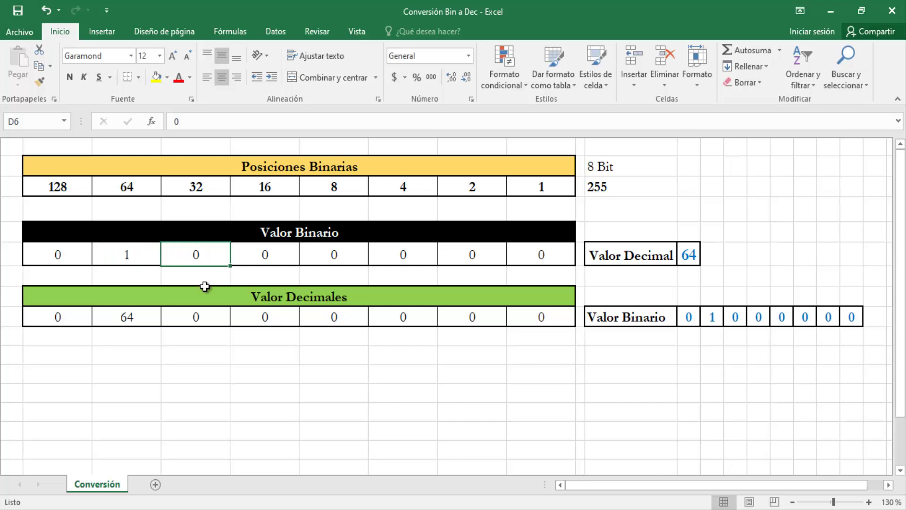
type("1")
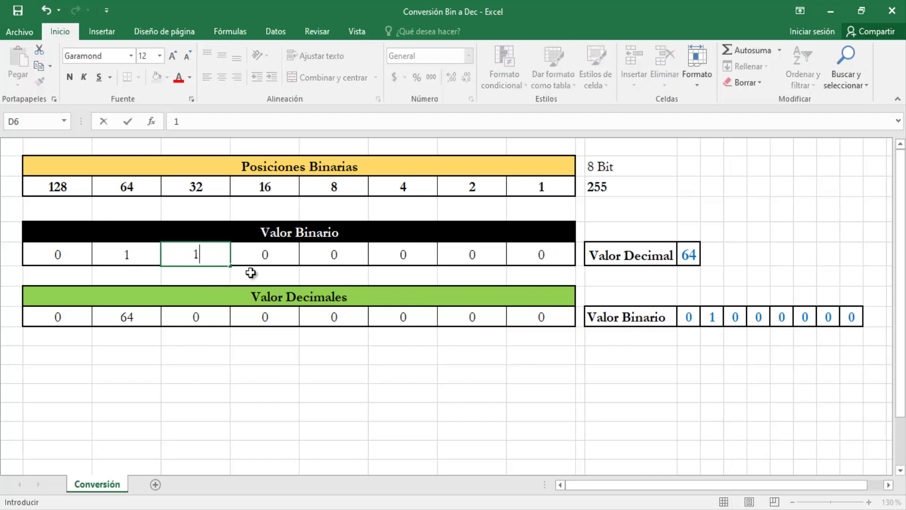
left_click(251, 273)
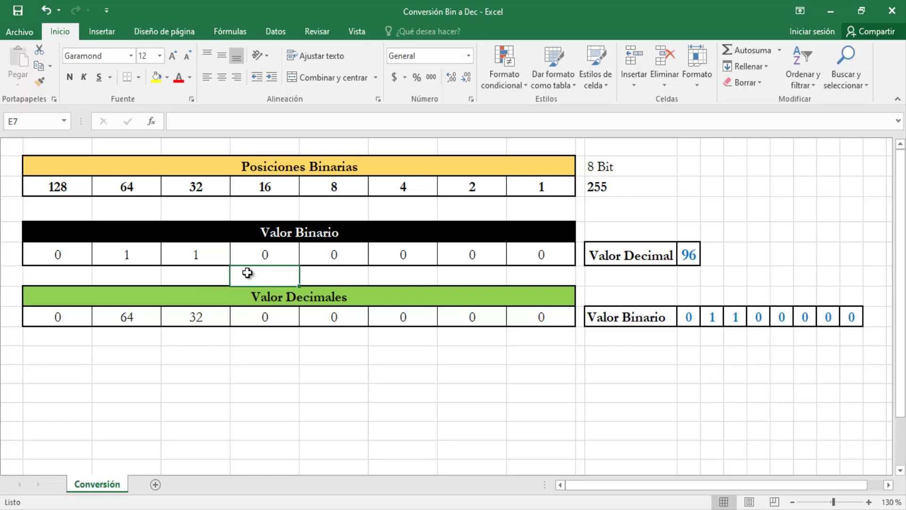
left_click(213, 255)
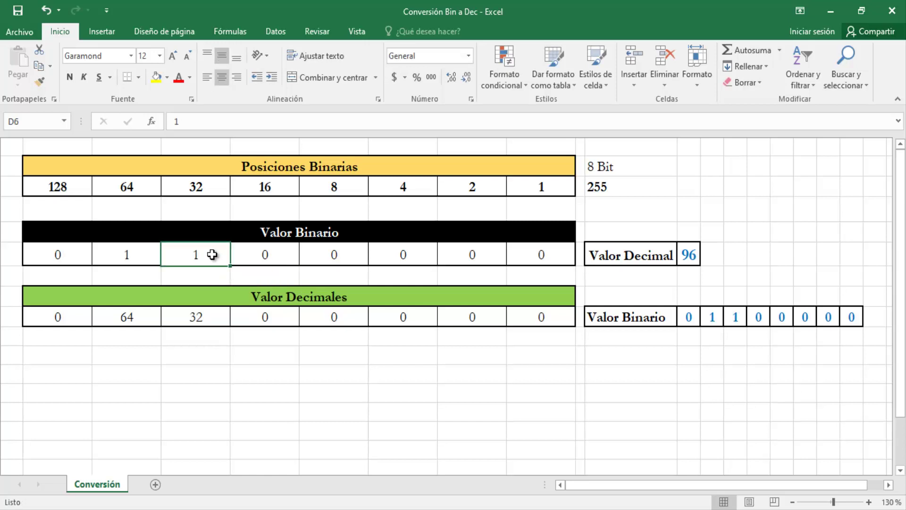
Clear the 32s and 16s bits and set the 8s bit to 1, giving 01001000 = 72
type("0")
key("Tab")
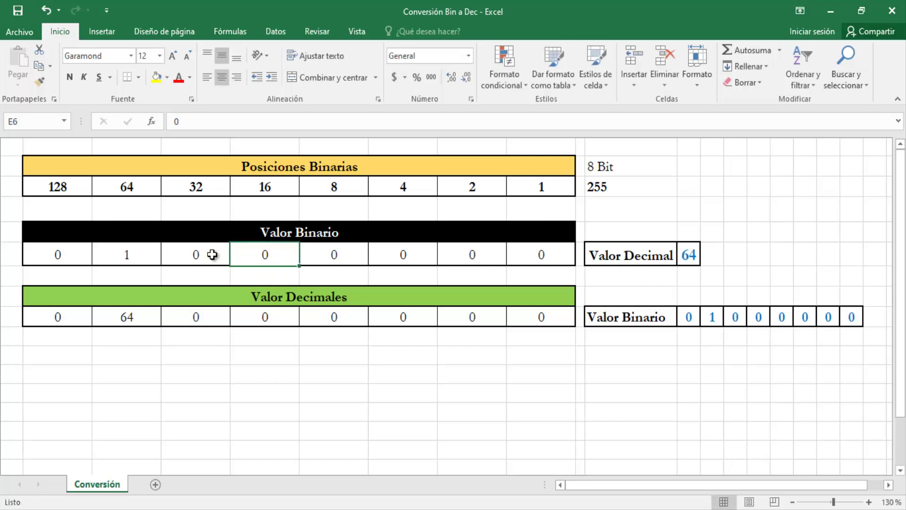
type("1")
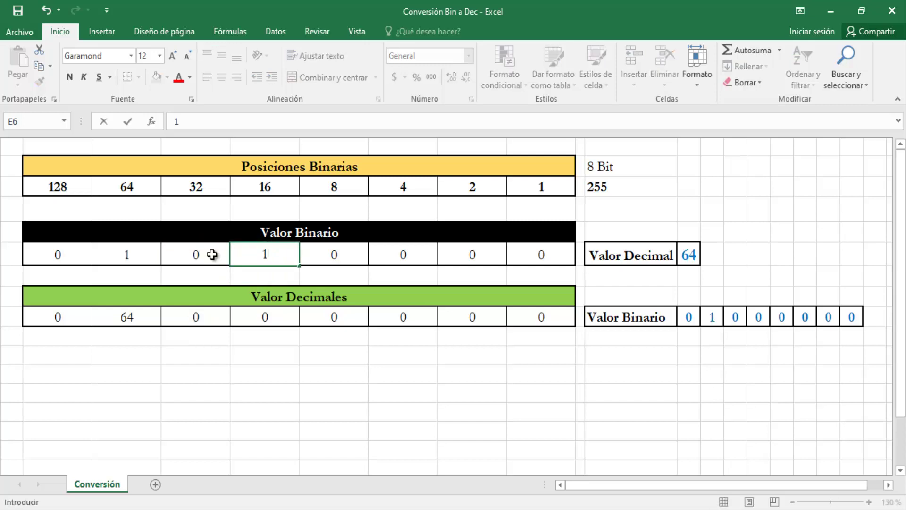
key("Tab")
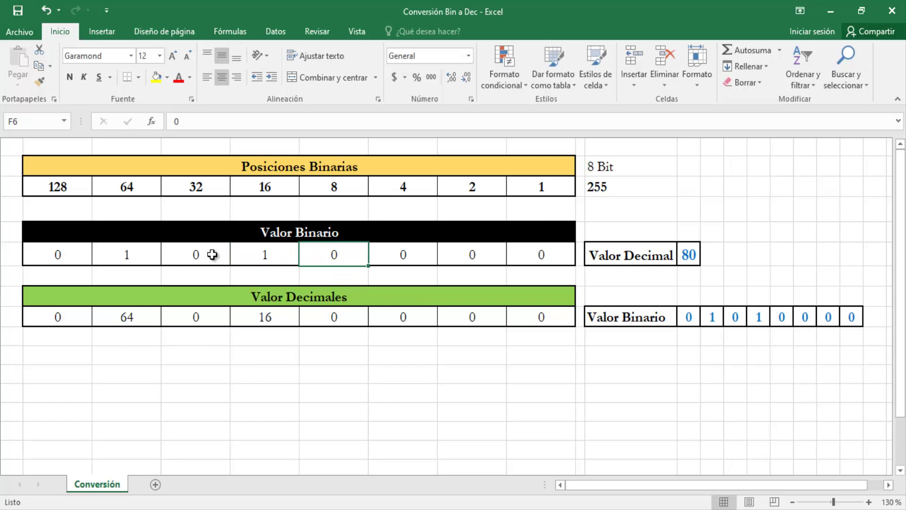
key("Left")
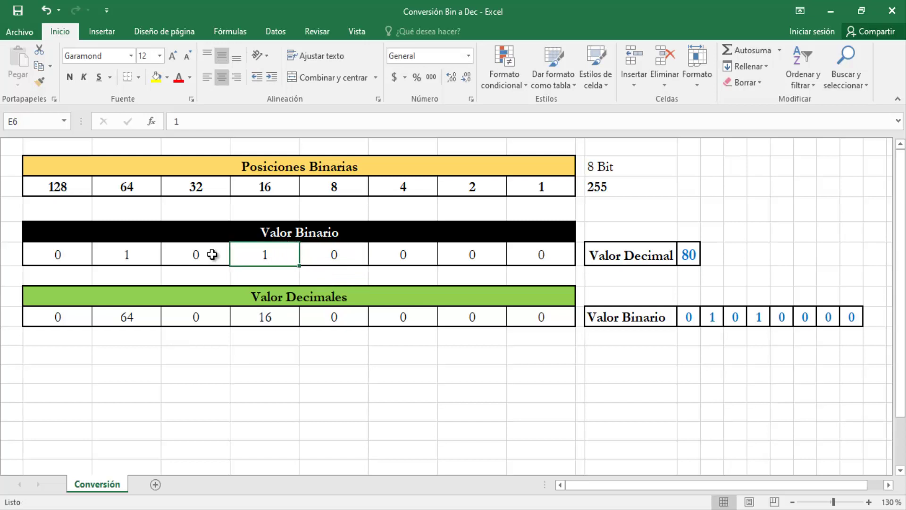
type("0")
key("Tab")
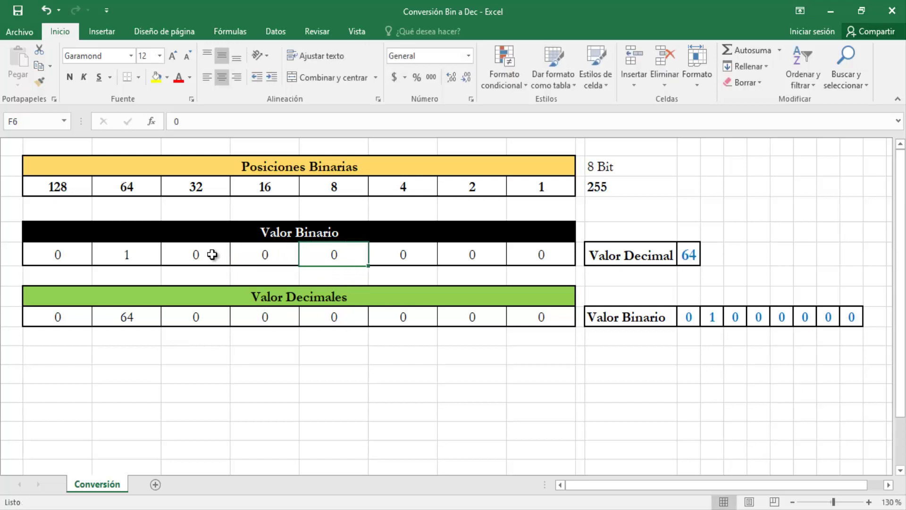
type("1")
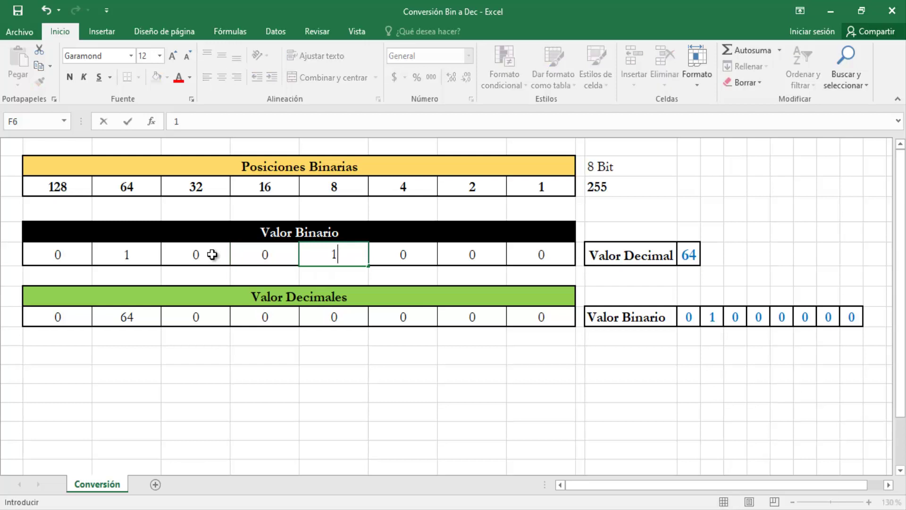
key("ctrl+Return")
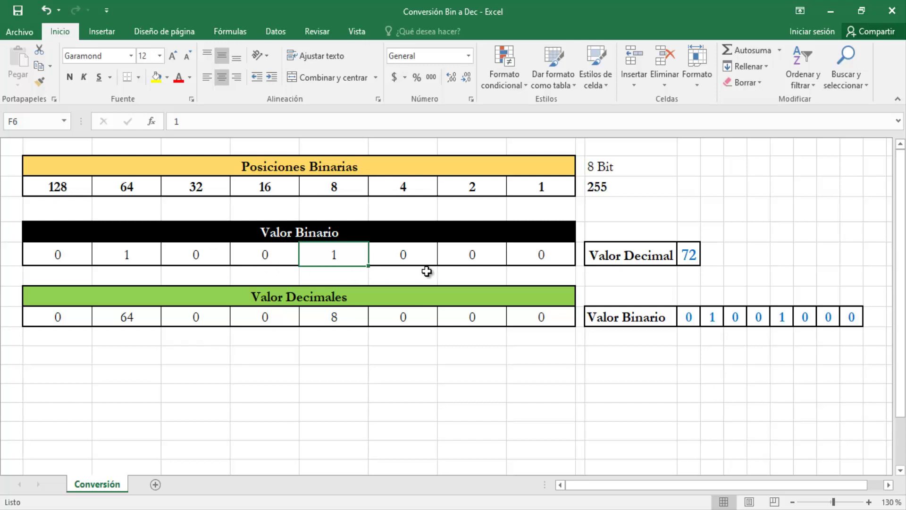
Set the 2s and 1s bits to 1 so 01001011 gives 75
left_click(473, 256)
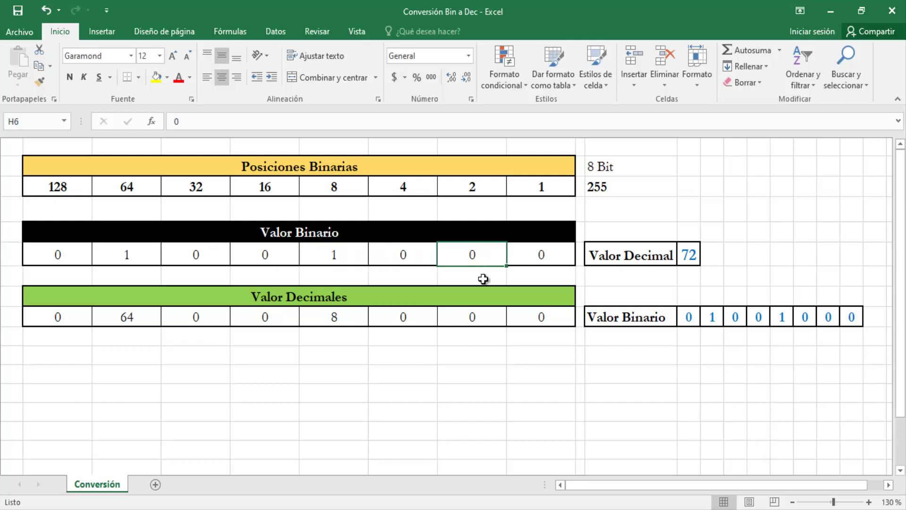
type("1")
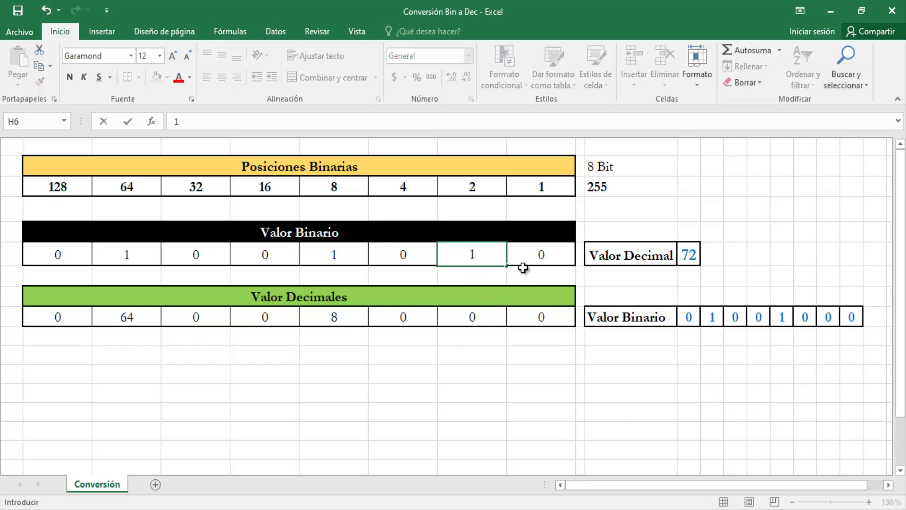
left_click(531, 259)
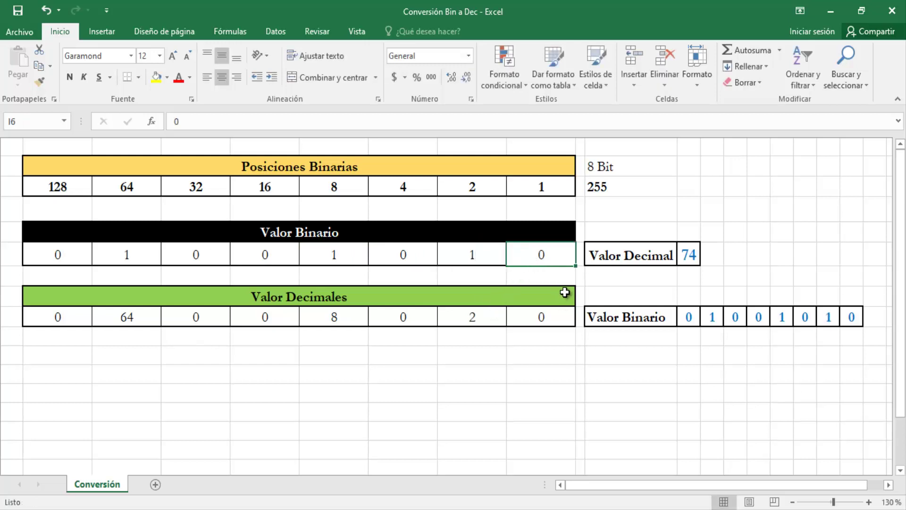
type("1")
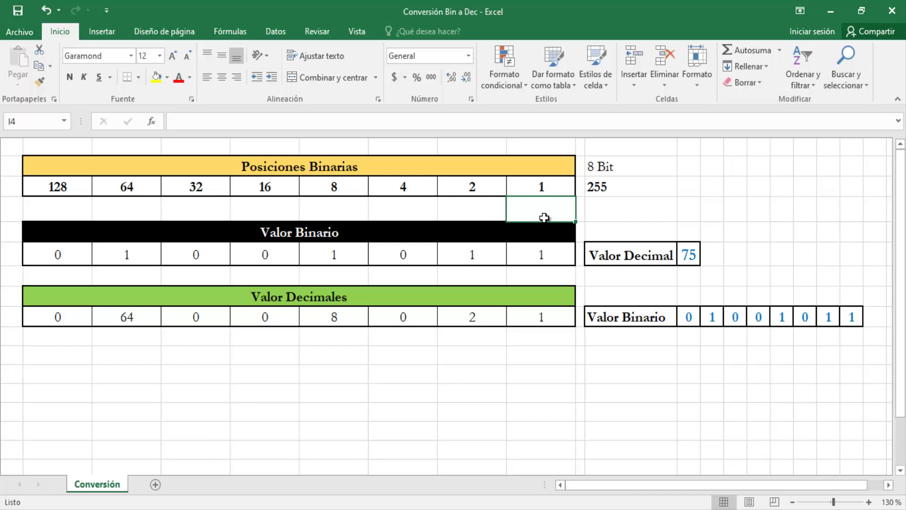
left_click(542, 253)
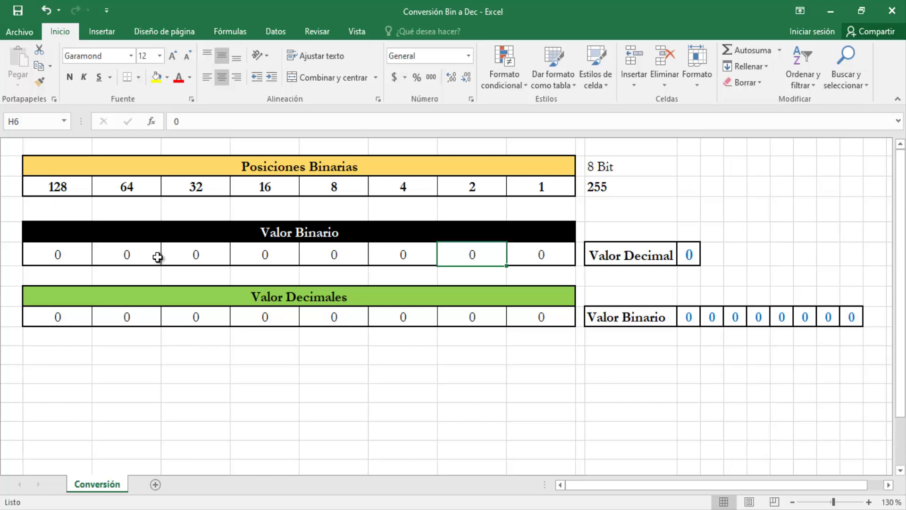
Set the 16s bit to 1, try a 1 in F6, then reset F6 to 0
left_click(254, 258)
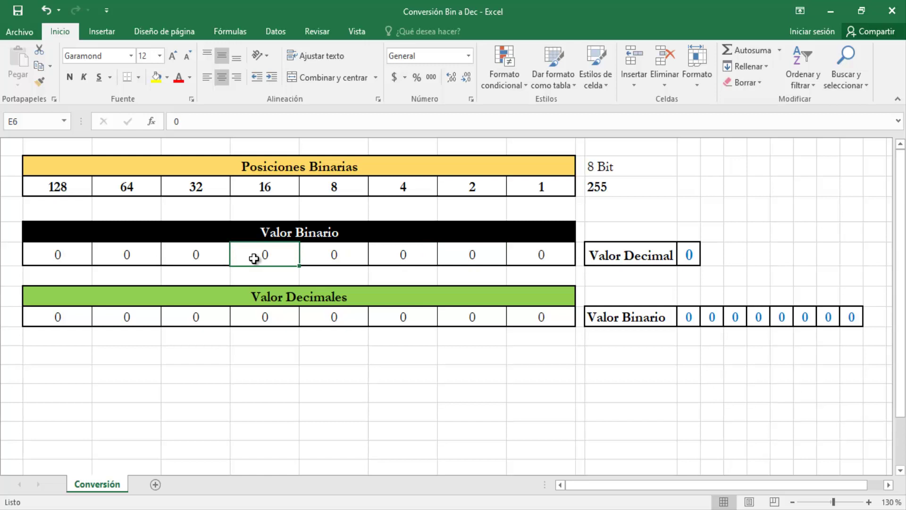
key("BackSpace")
type("1")
key("Tab")
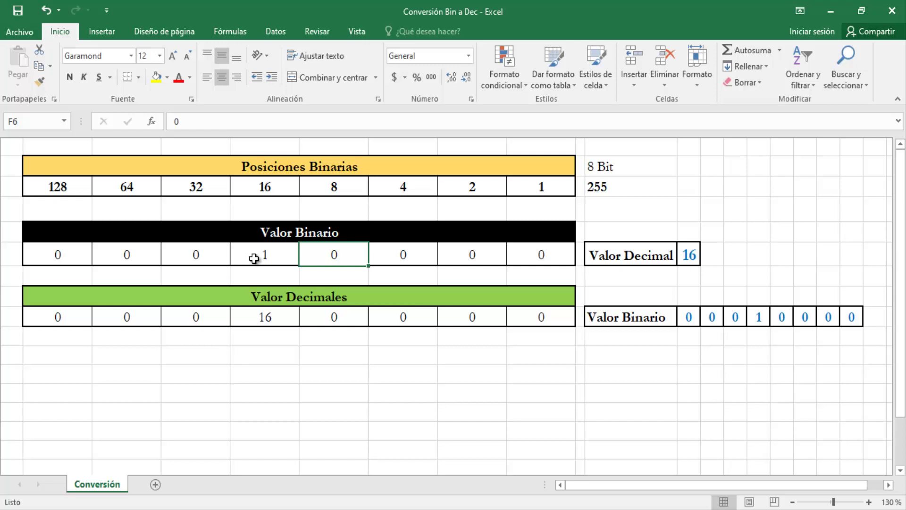
type("1")
key("Tab")
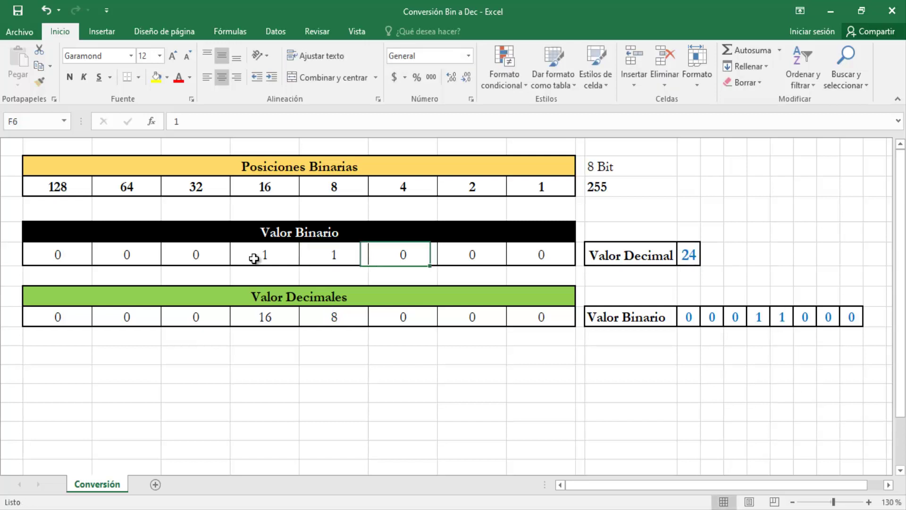
key("shift+Tab")
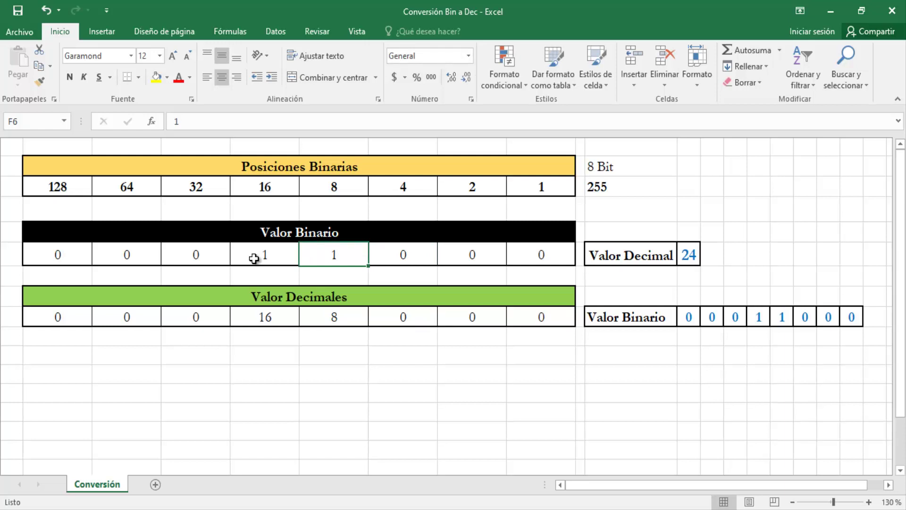
type("0")
key("Tab")
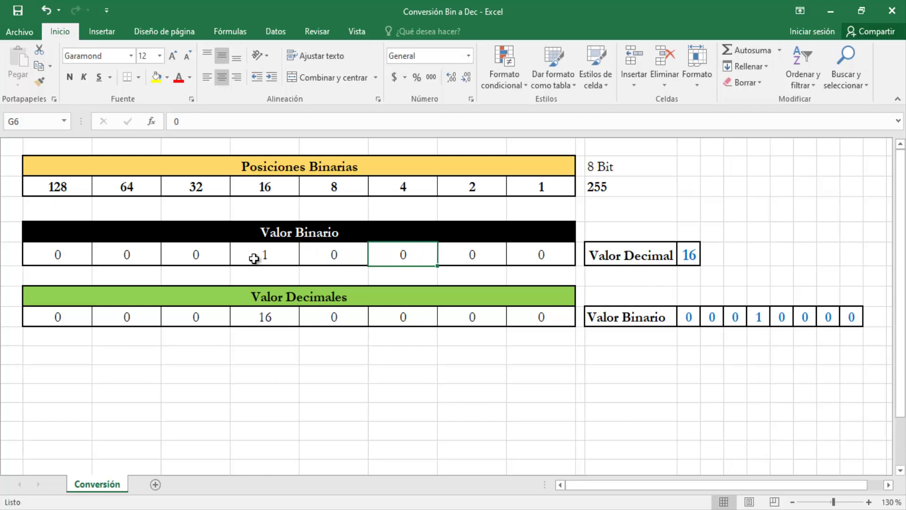
Set G6 and H6 to 1 so binary 00010110 gives 22
type("1")
key("Tab")
key("shift+Tab")
key("Tab")
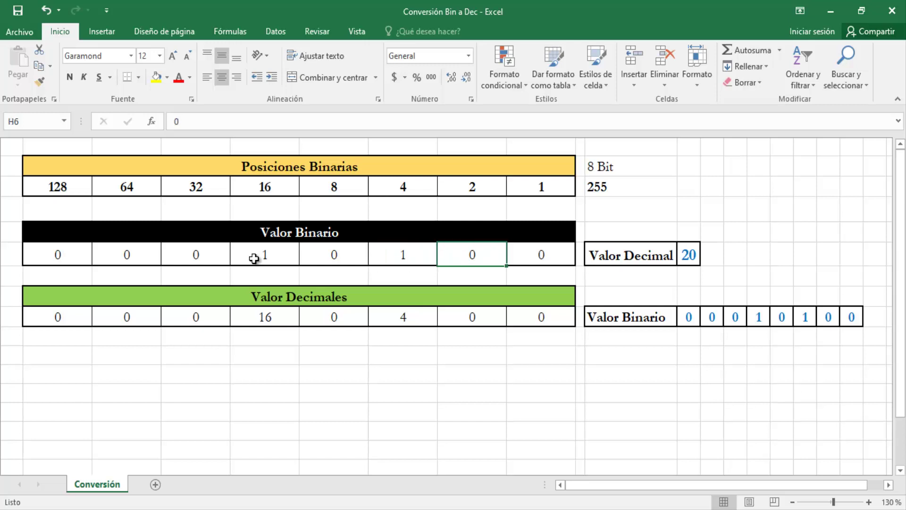
type("1")
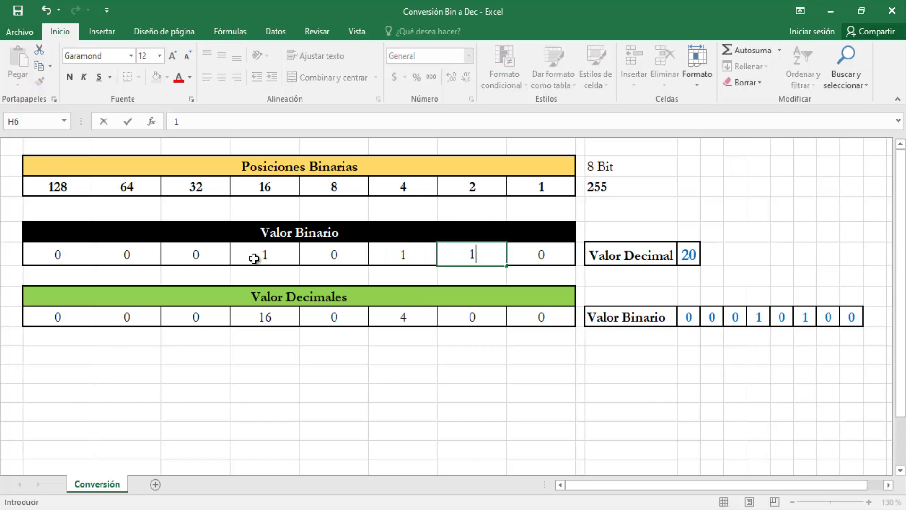
key("Tab")
key("shift+Tab")
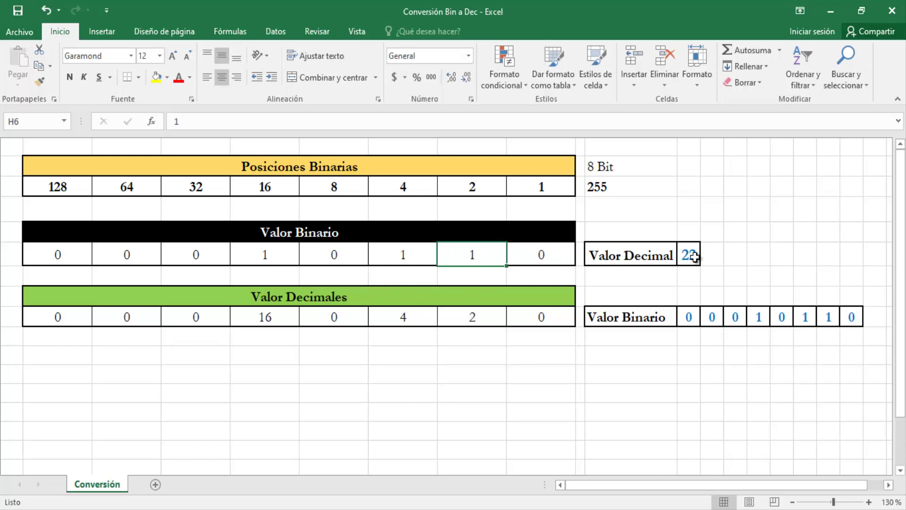
key("Tab")
left_click(710, 255)
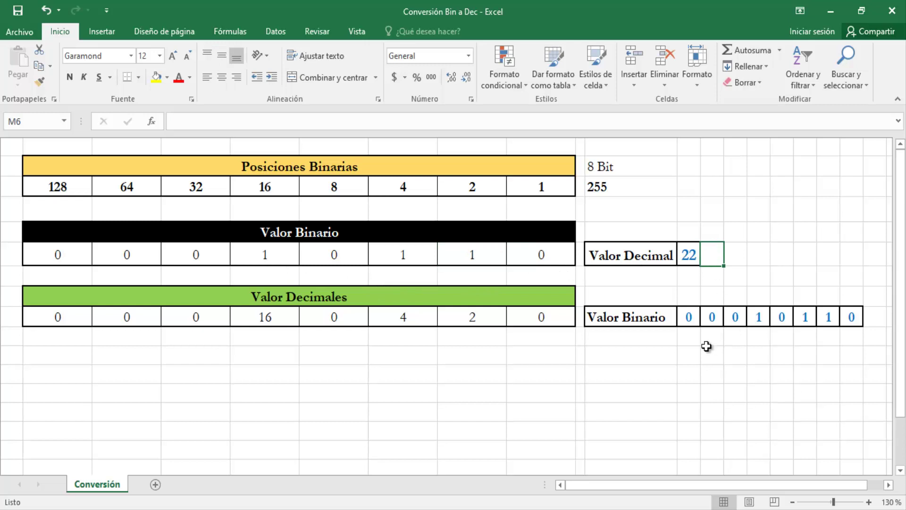
Point out the bit weights 1 through 128 in the Posiciones Binarias row
left_click(853, 335)
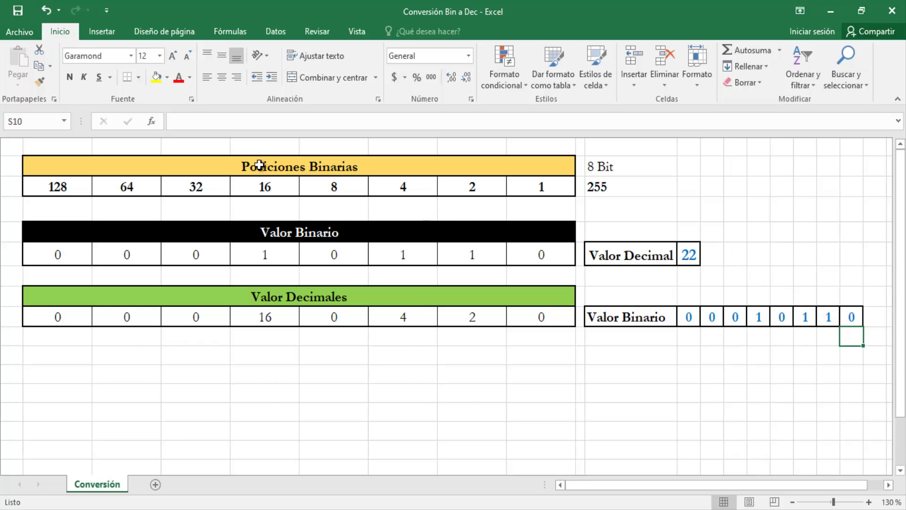
left_click(224, 166)
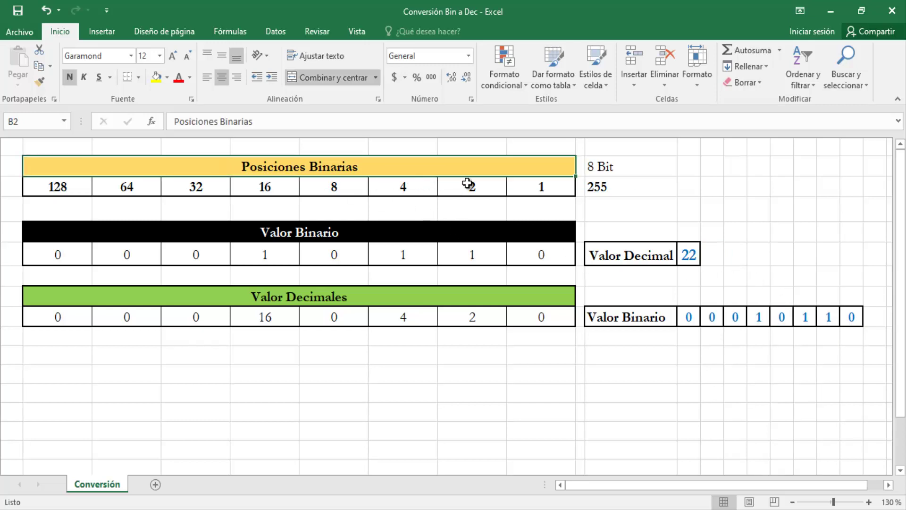
left_click(533, 188)
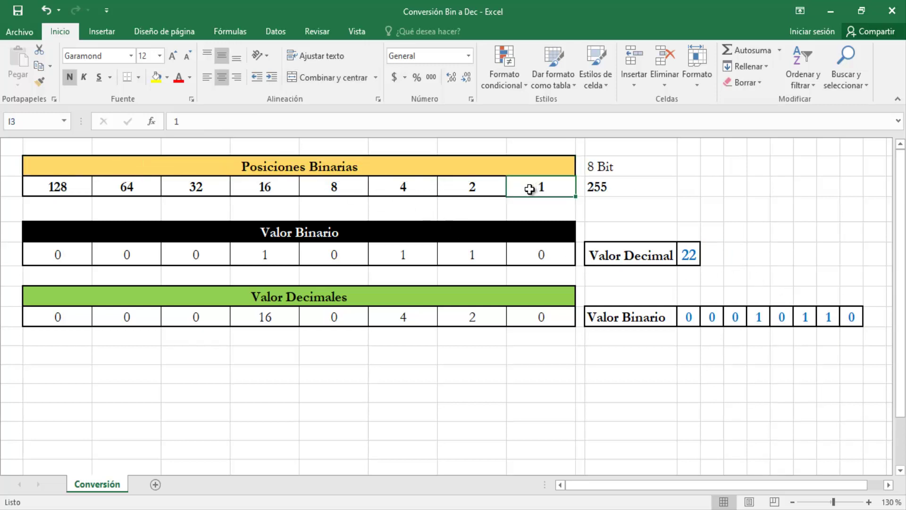
left_click(481, 188)
left_click(424, 186)
left_click(321, 187)
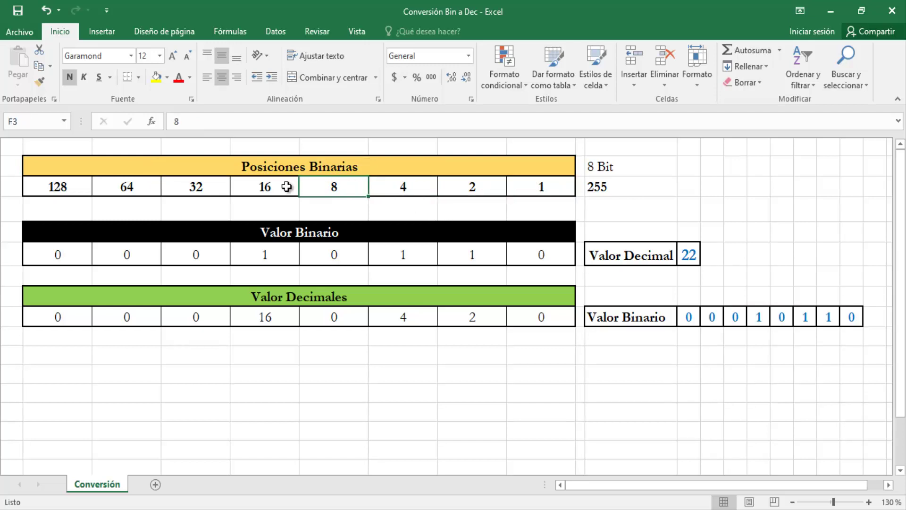
left_click(255, 187)
left_click(189, 187)
left_click(114, 187)
left_click(78, 185)
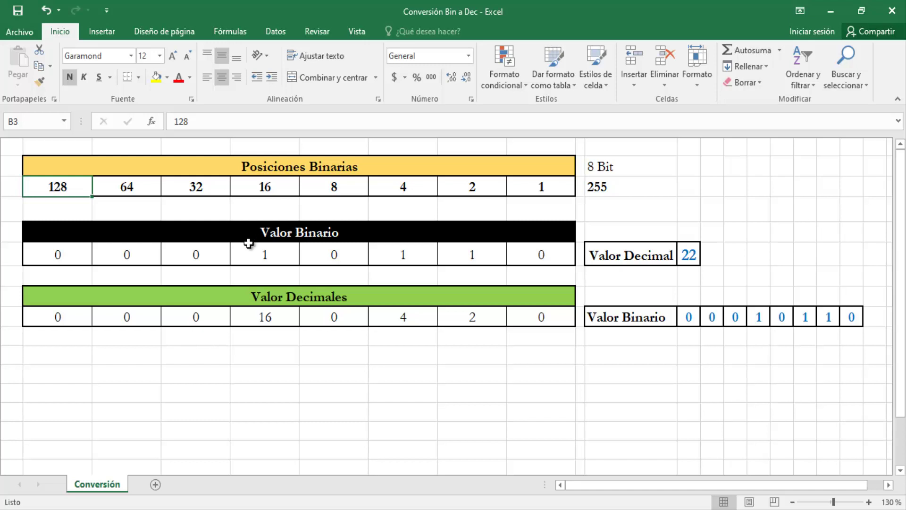
Point out each binary digit from I6 back to B6
left_click(552, 258)
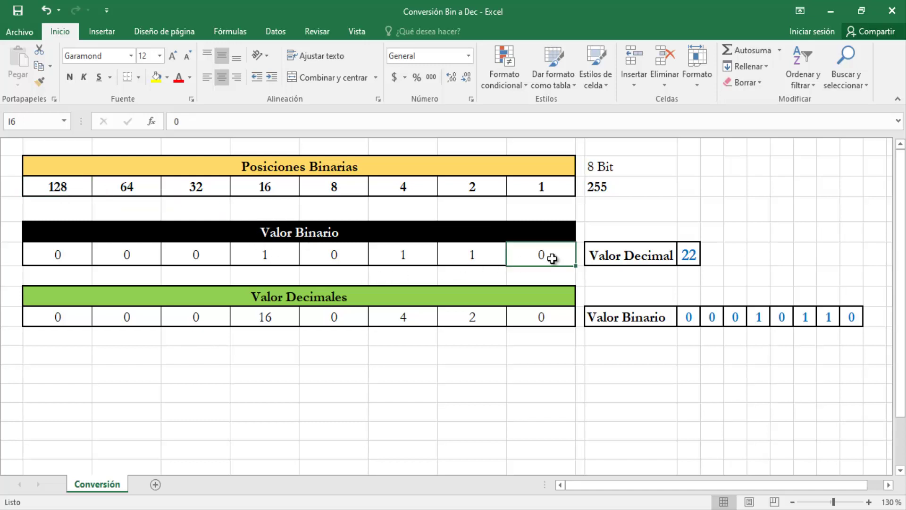
left_click(471, 257)
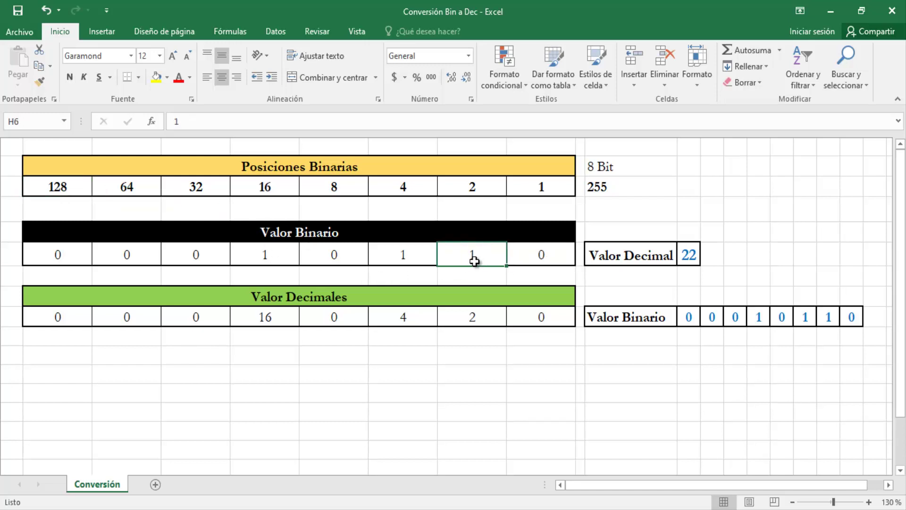
left_click(392, 261)
left_click(339, 255)
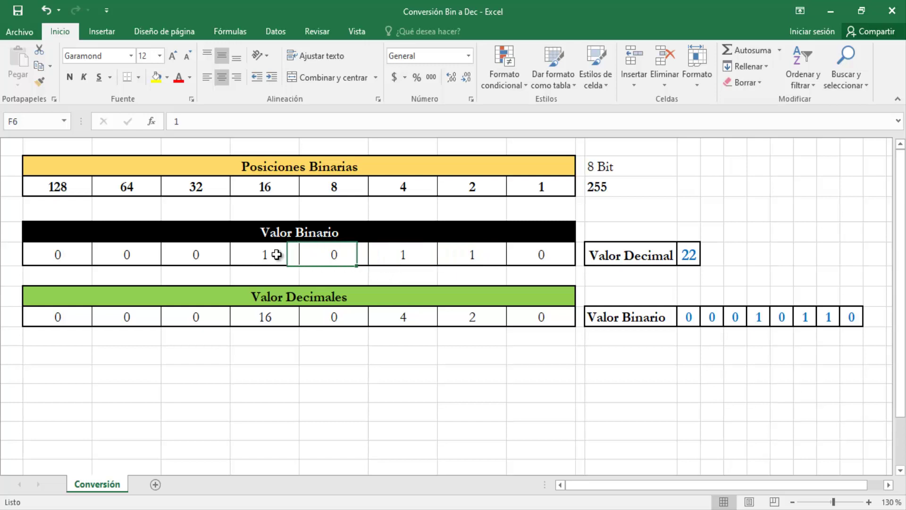
left_click(236, 258)
left_click(218, 256)
left_click(143, 257)
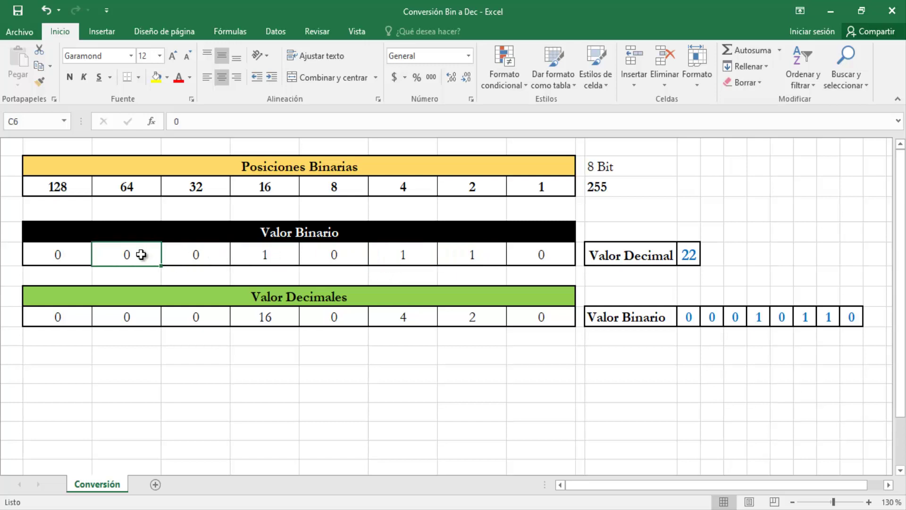
left_click(72, 256)
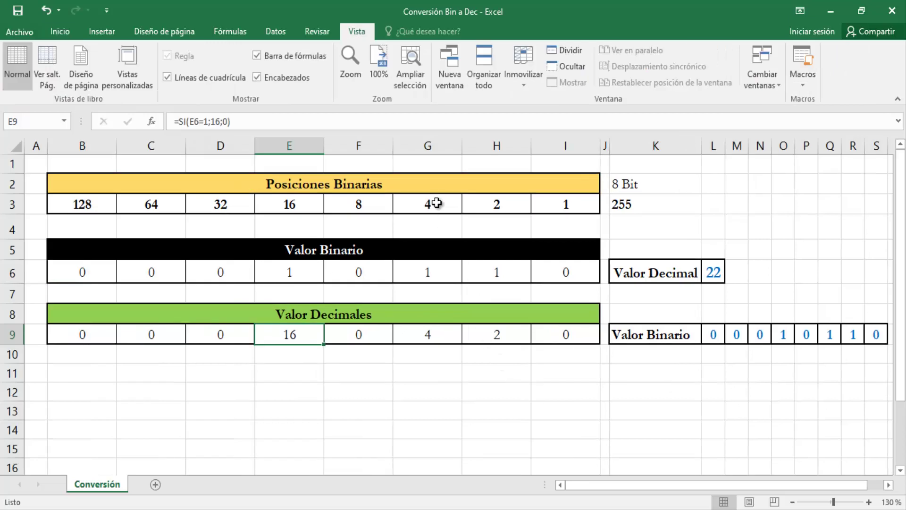
left_click(436, 184)
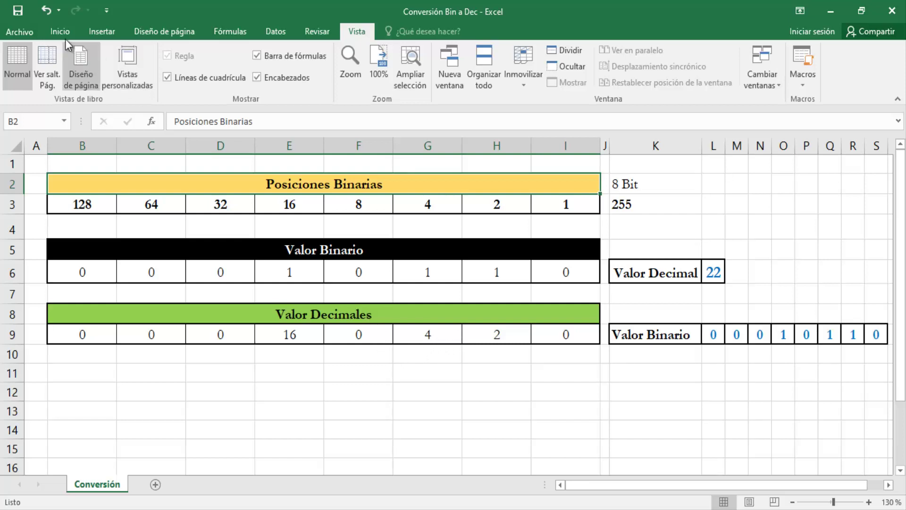
Return to the Inicio tab and inspect the SI formulas in F9 and D9, e.g. =SI(D6=1;32;0)
left_click(60, 31)
left_click(380, 341)
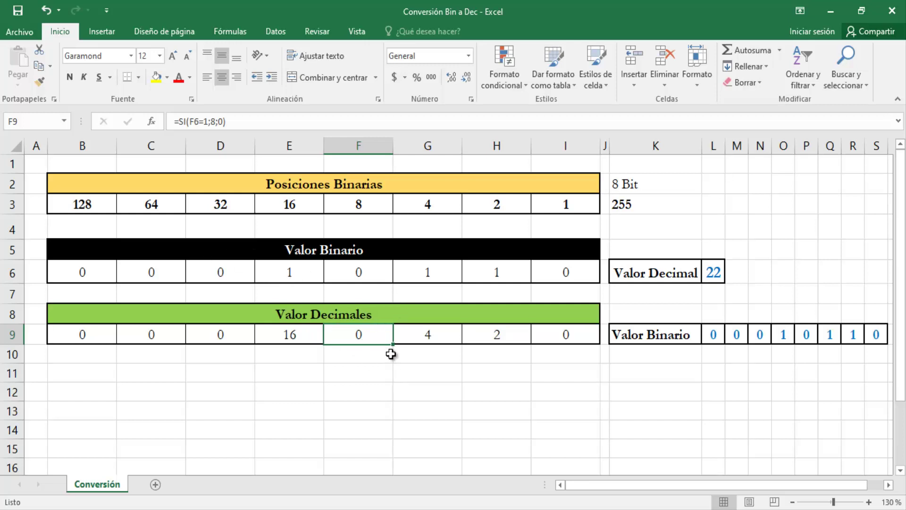
key("F2")
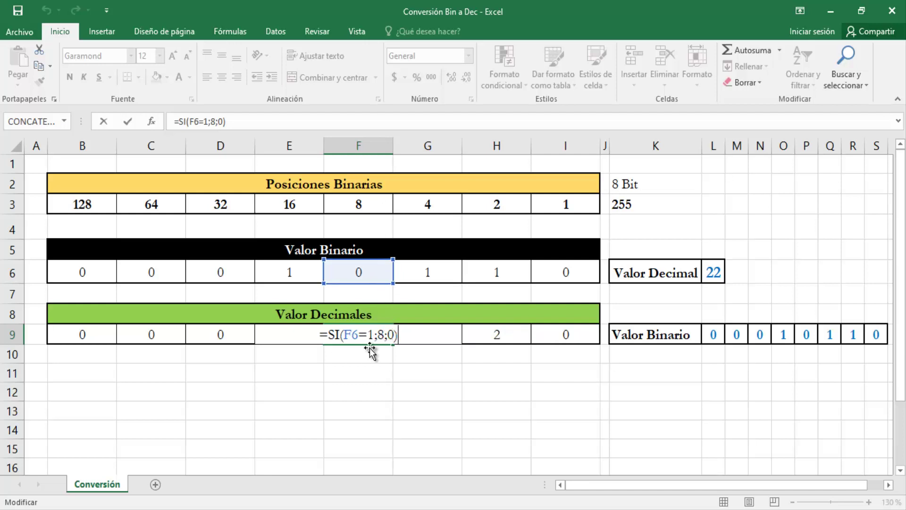
left_click(215, 339)
key("F2")
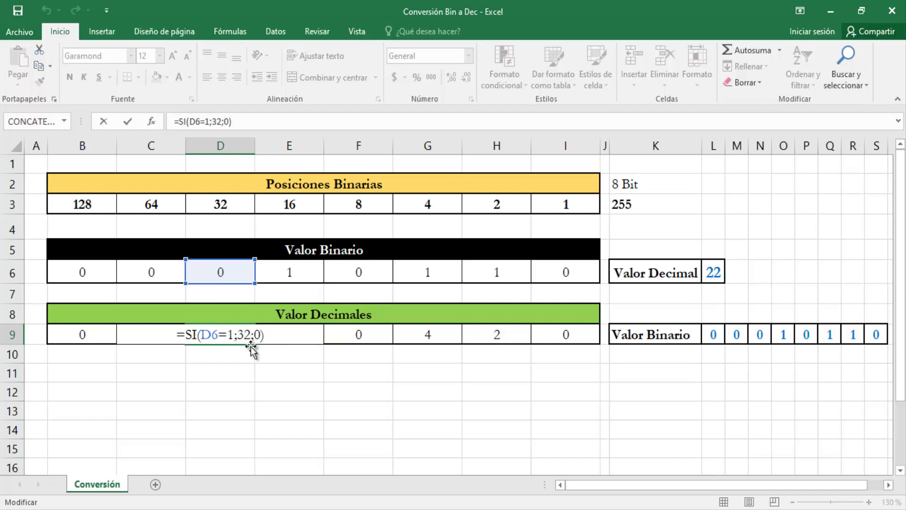
left_click(223, 368)
Enter 1 in D6 for a total of 54, then inspect D9 and the =SUMA(B9:I9) total
left_click(229, 275)
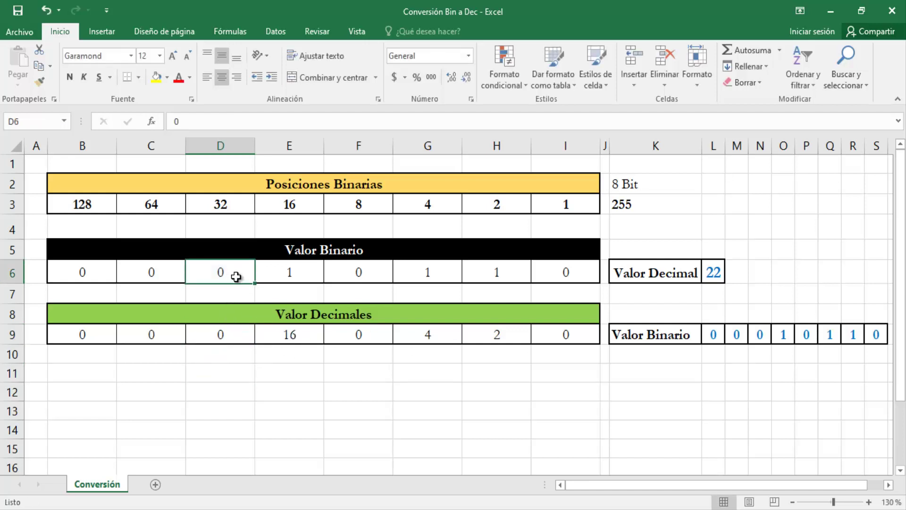
type("1")
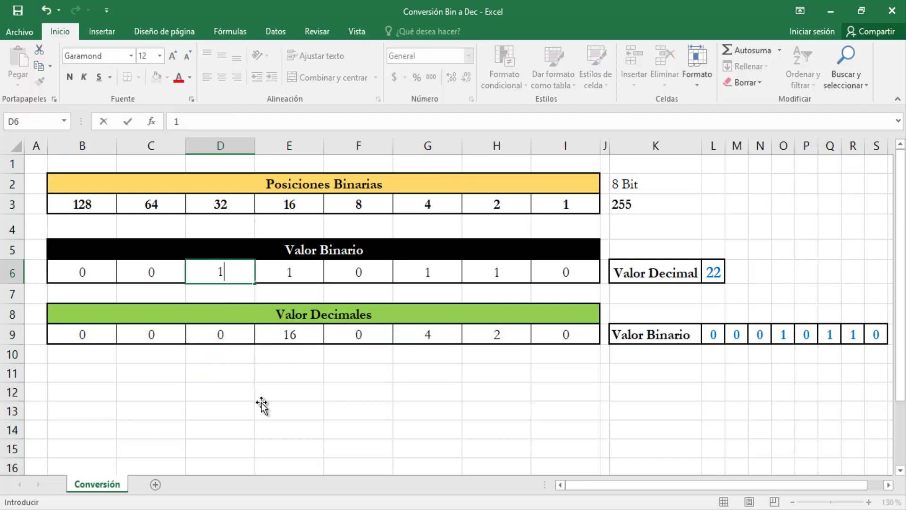
left_click(262, 406)
left_click(234, 334)
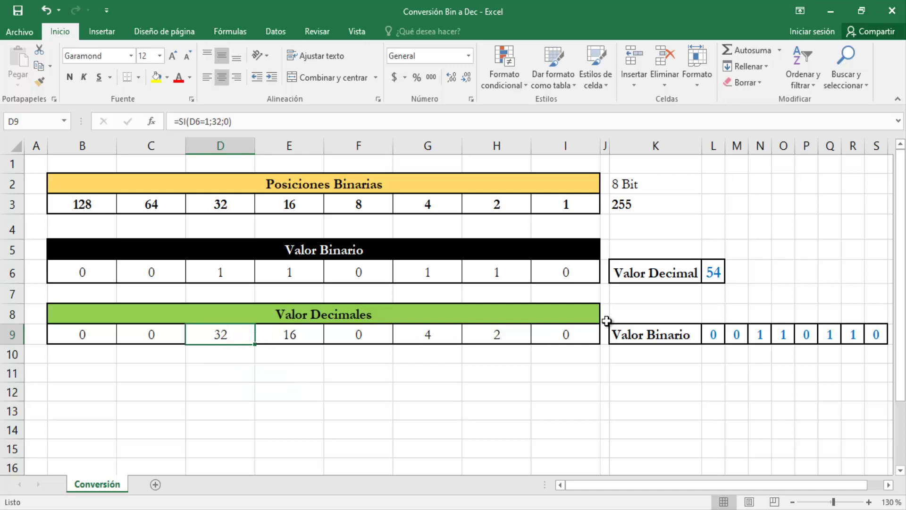
left_click(720, 278)
key("F2")
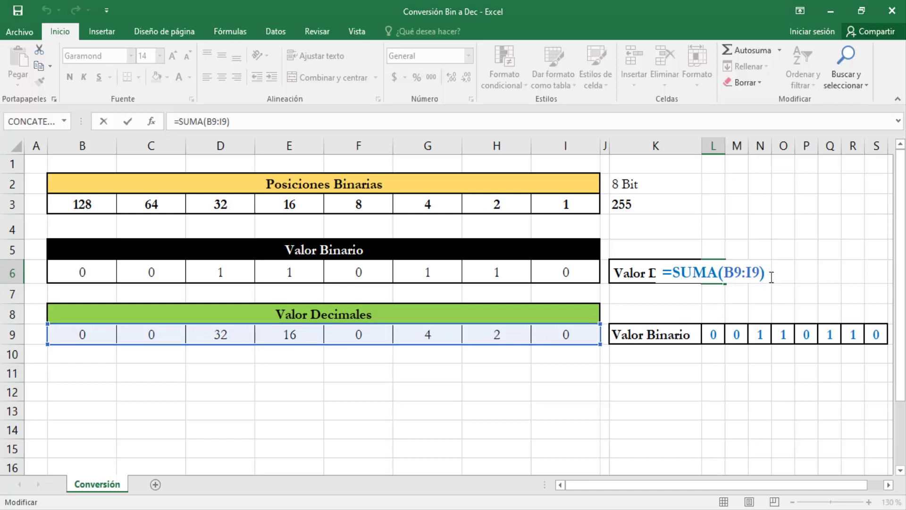
key("F2")
left_click(391, 398)
left_click(718, 271)
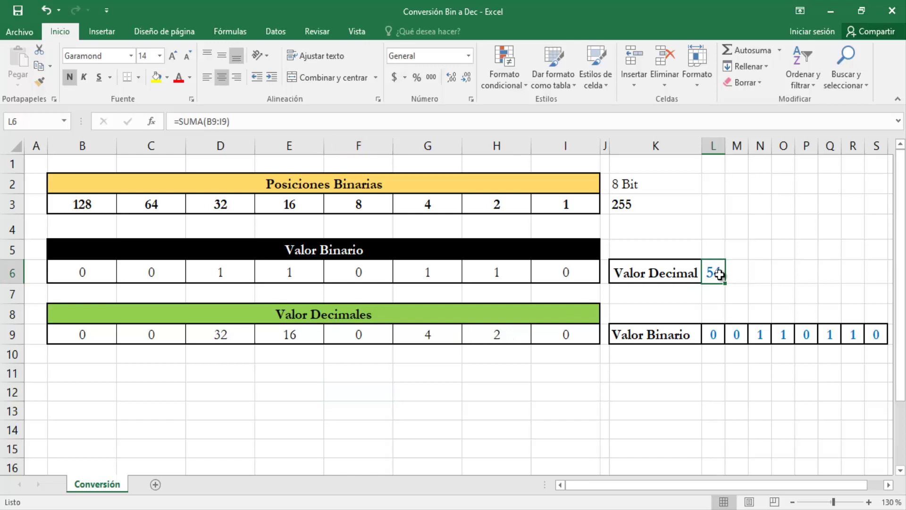
left_click(713, 333)
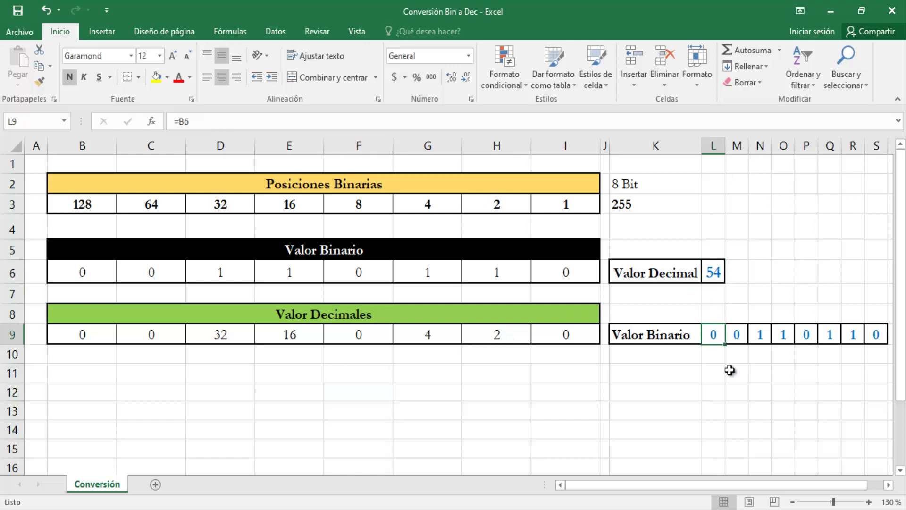
left_click(81, 273)
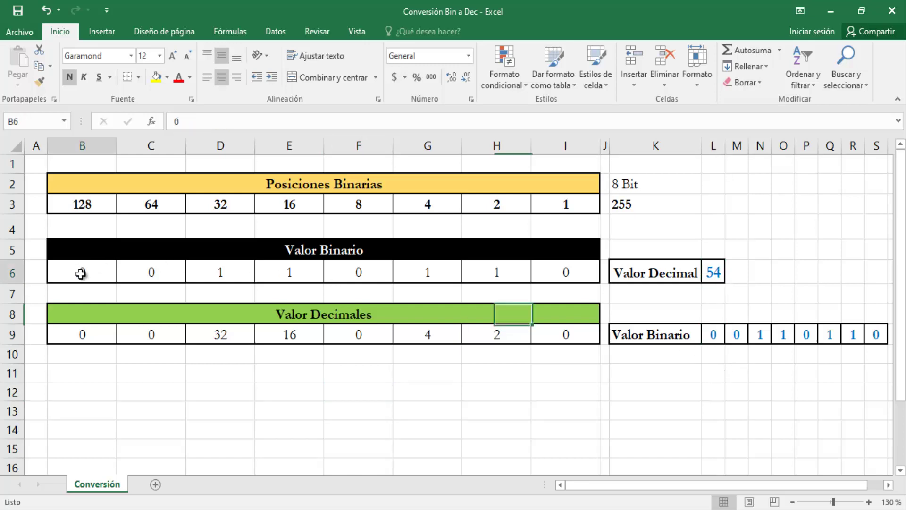
left_click(149, 282)
left_click(289, 273)
left_click(439, 286)
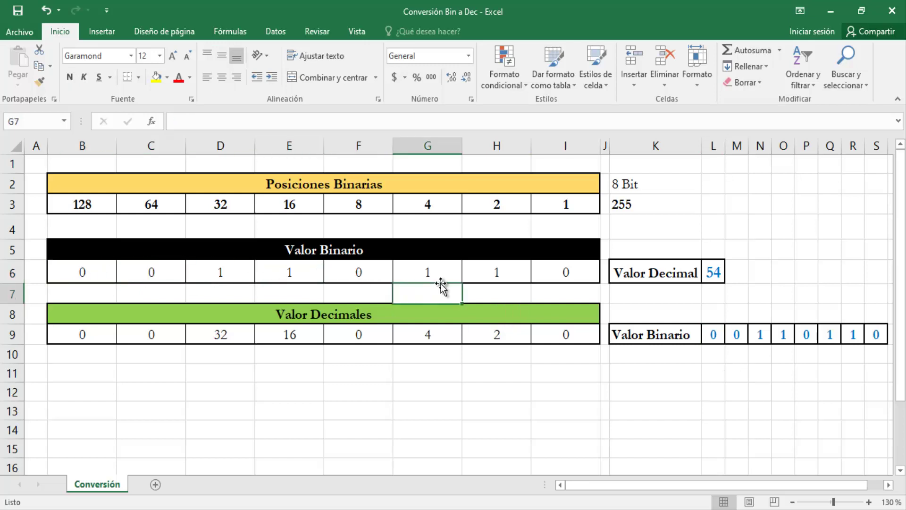
left_click(486, 271)
left_click(562, 270)
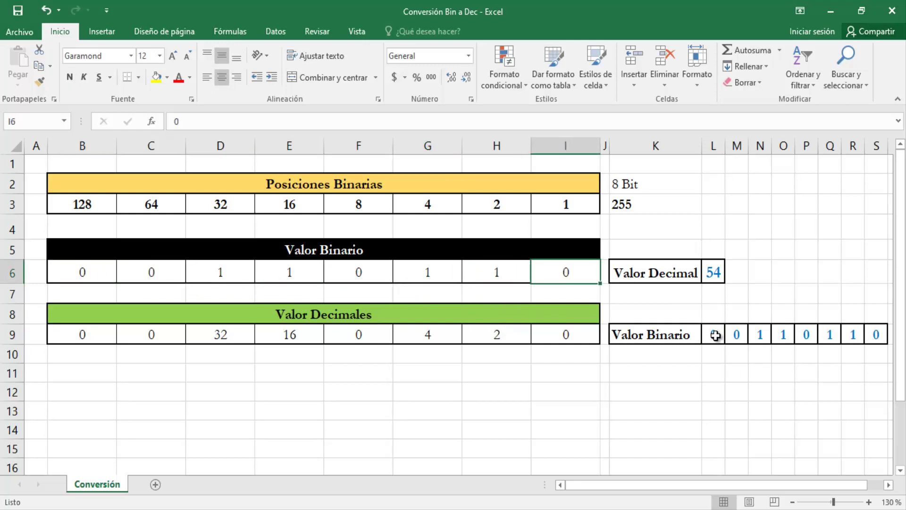